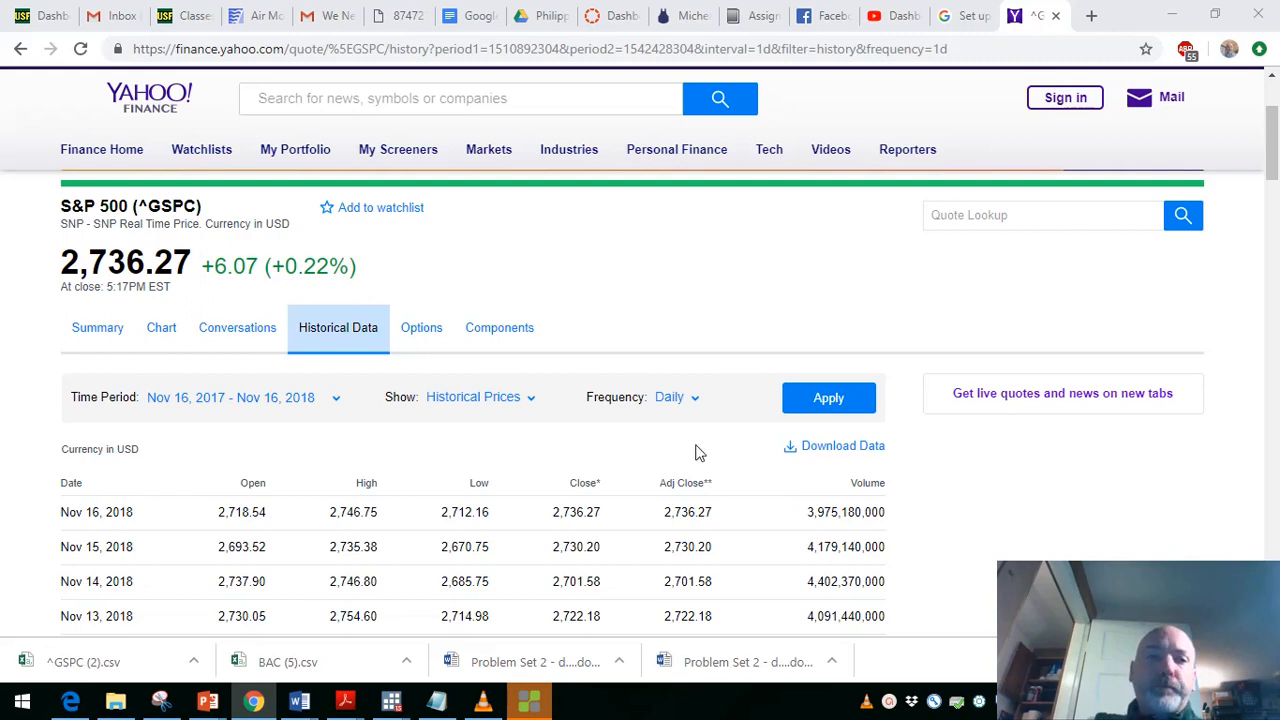
# Look up the ticker bac and open Bank of America Corporation's historical data.
pyautogui.click(490, 100)
pyautogui.write('bac')
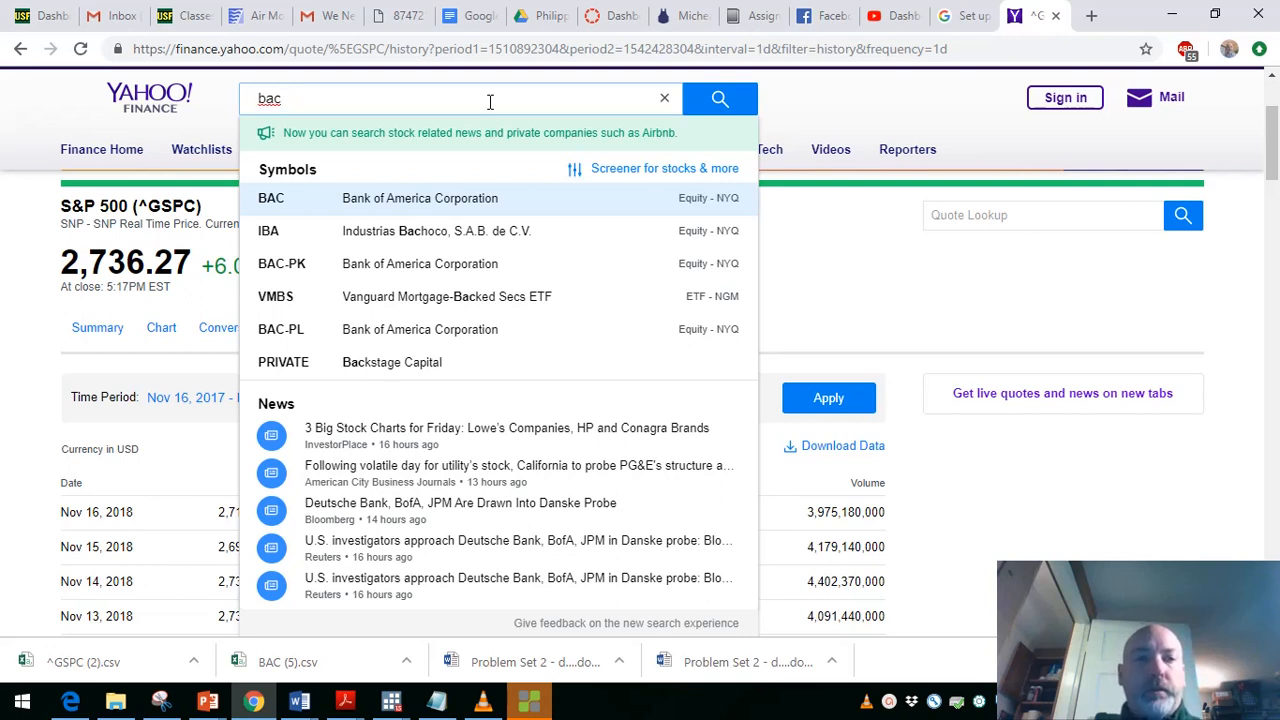
pyautogui.press('Return')
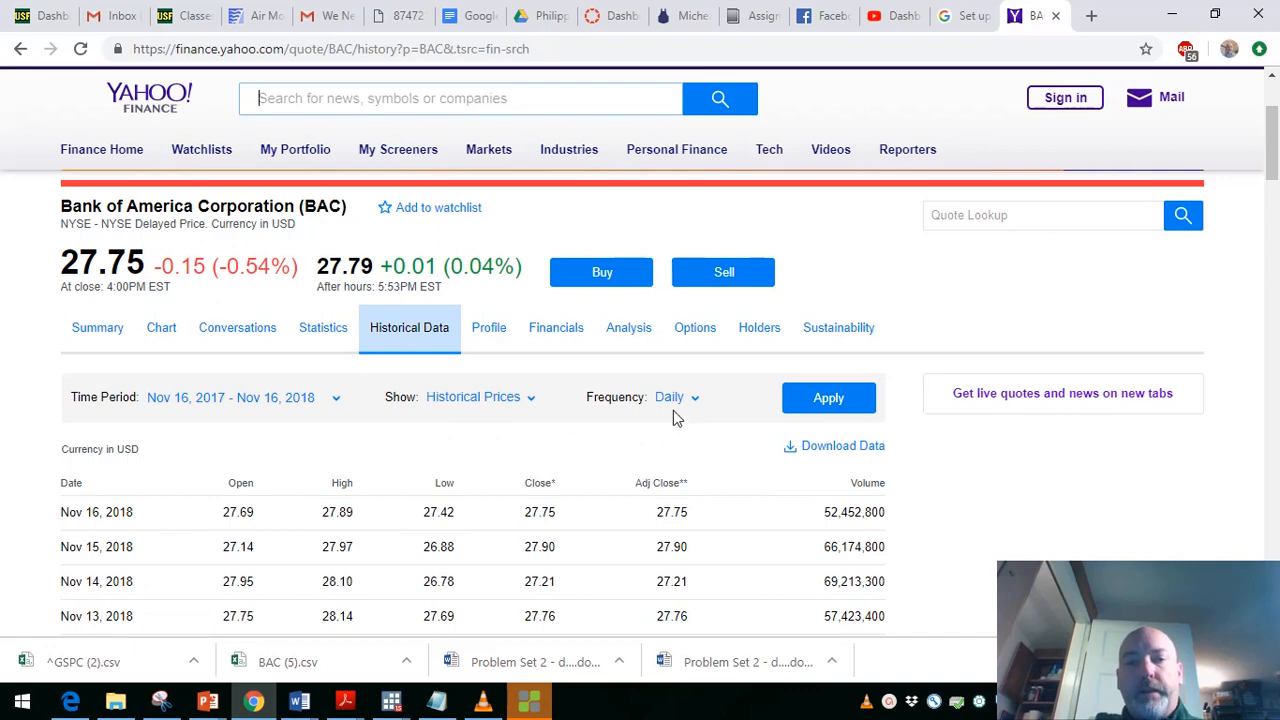
# Apply the daily historical prices settings for Bank of America, Nov 16, 2017 - Nov 16, 2018, then download and open the CSV file.
pyautogui.click(834, 402)
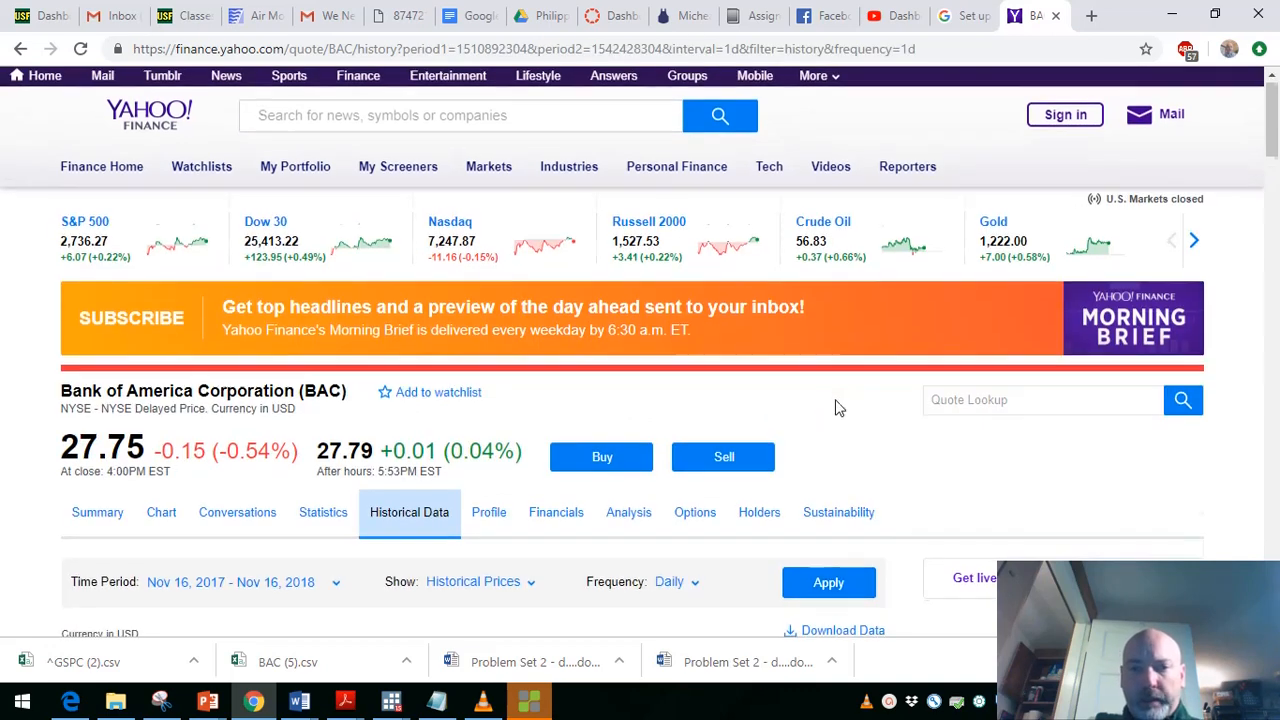
pyautogui.scroll(-2, 838, 407)
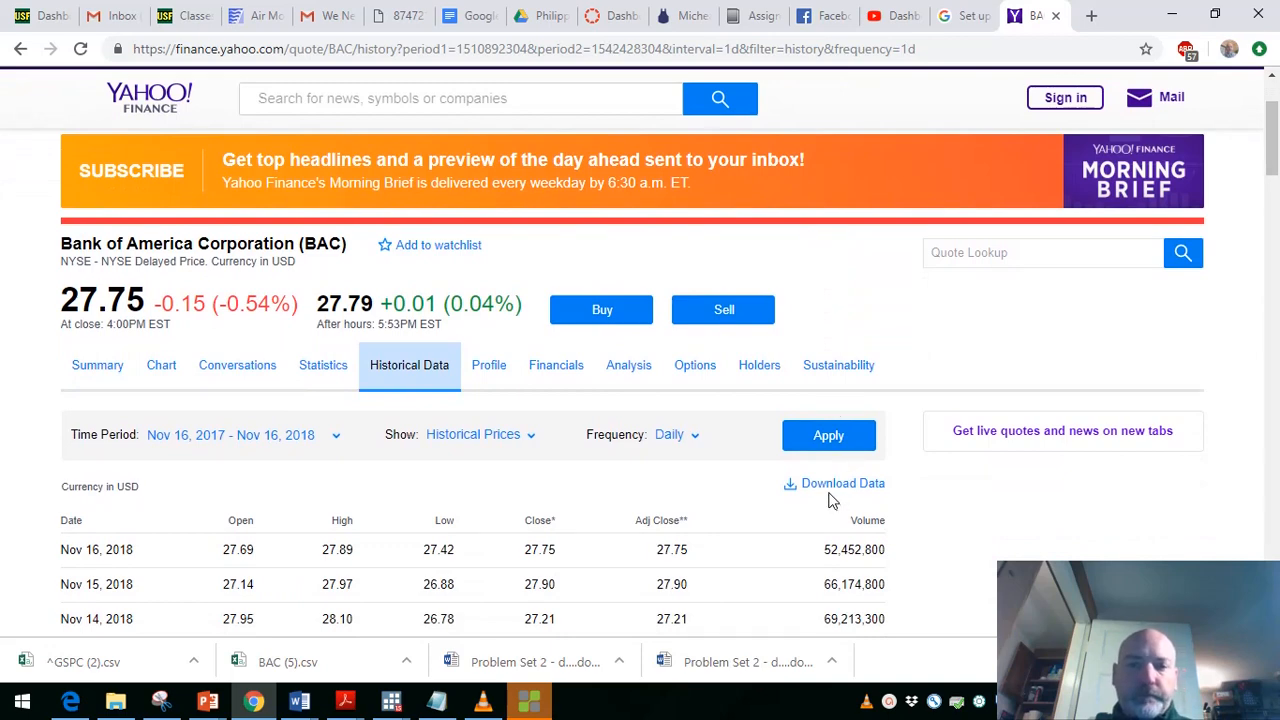
pyautogui.click(829, 486)
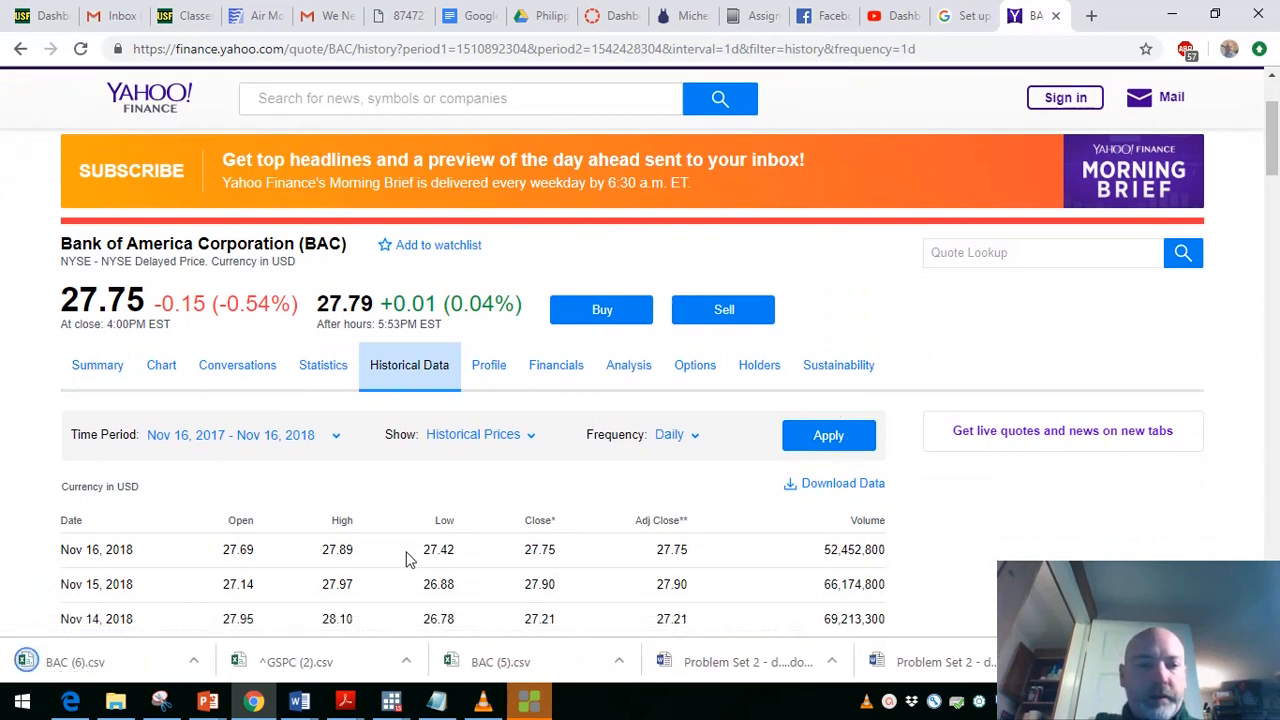
pyautogui.click(133, 661)
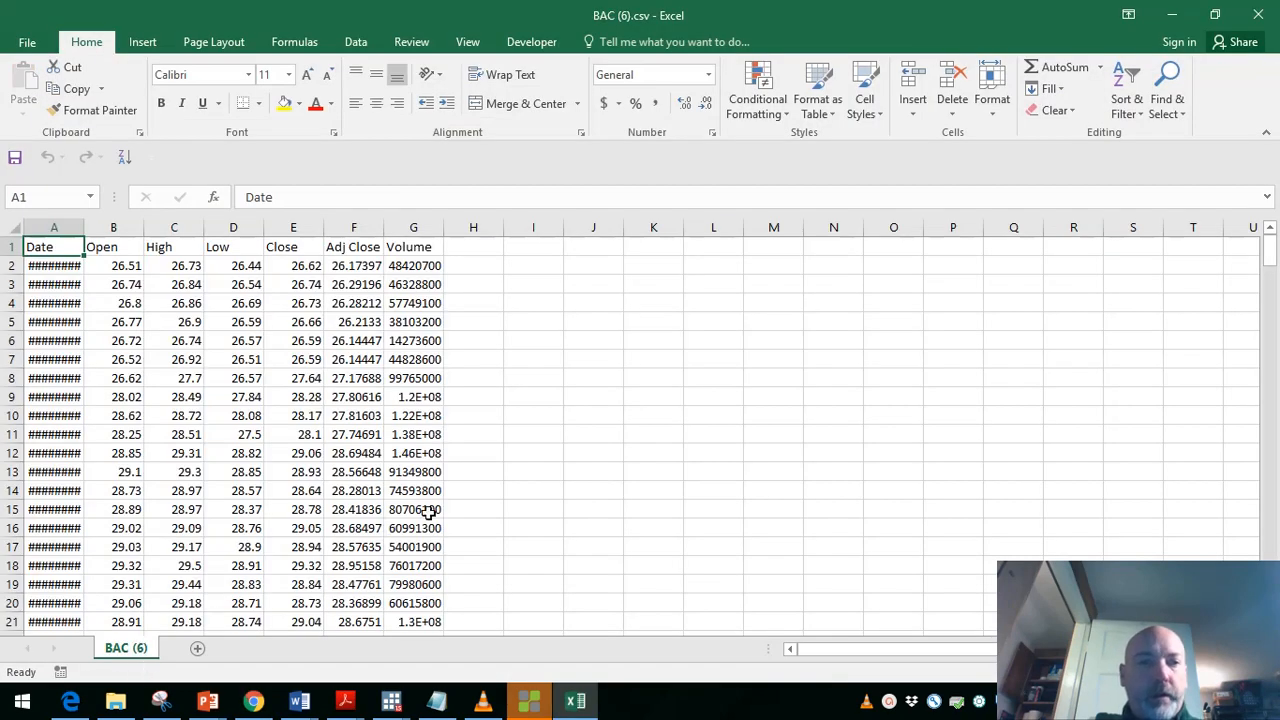
# Widen the Date column to fit its dates and check the price data down to its last row.
pyautogui.doubleClick(86, 232)
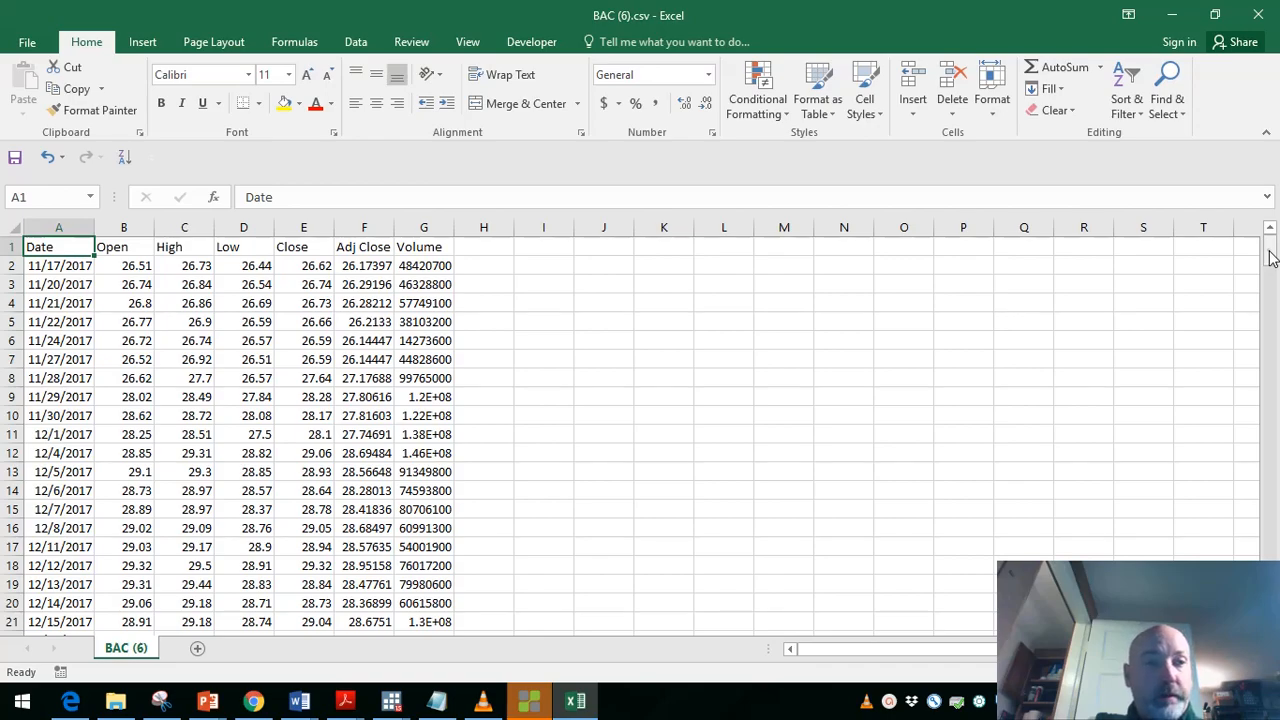
pyautogui.moveTo(1270, 258); pyautogui.dragTo(1258, 612)
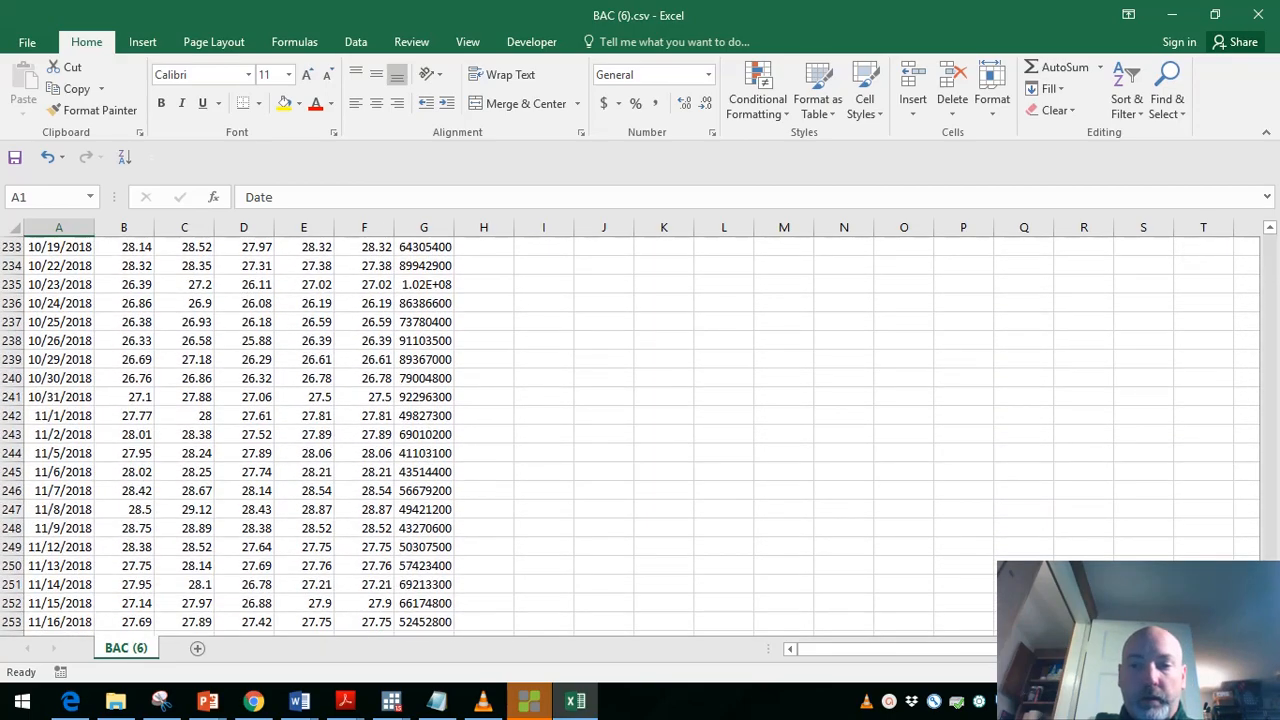
pyautogui.scroll(-1, 630, 435)
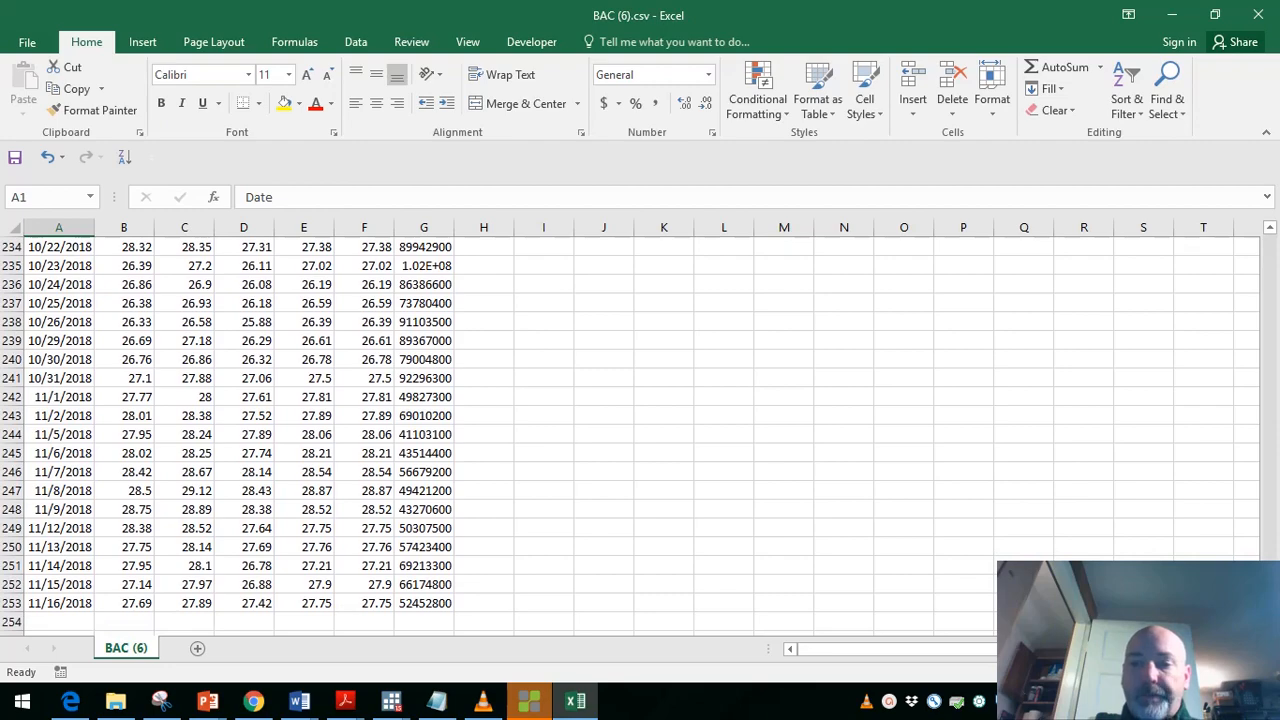
pyautogui.moveTo(1270, 612); pyautogui.dragTo(1268, 254)
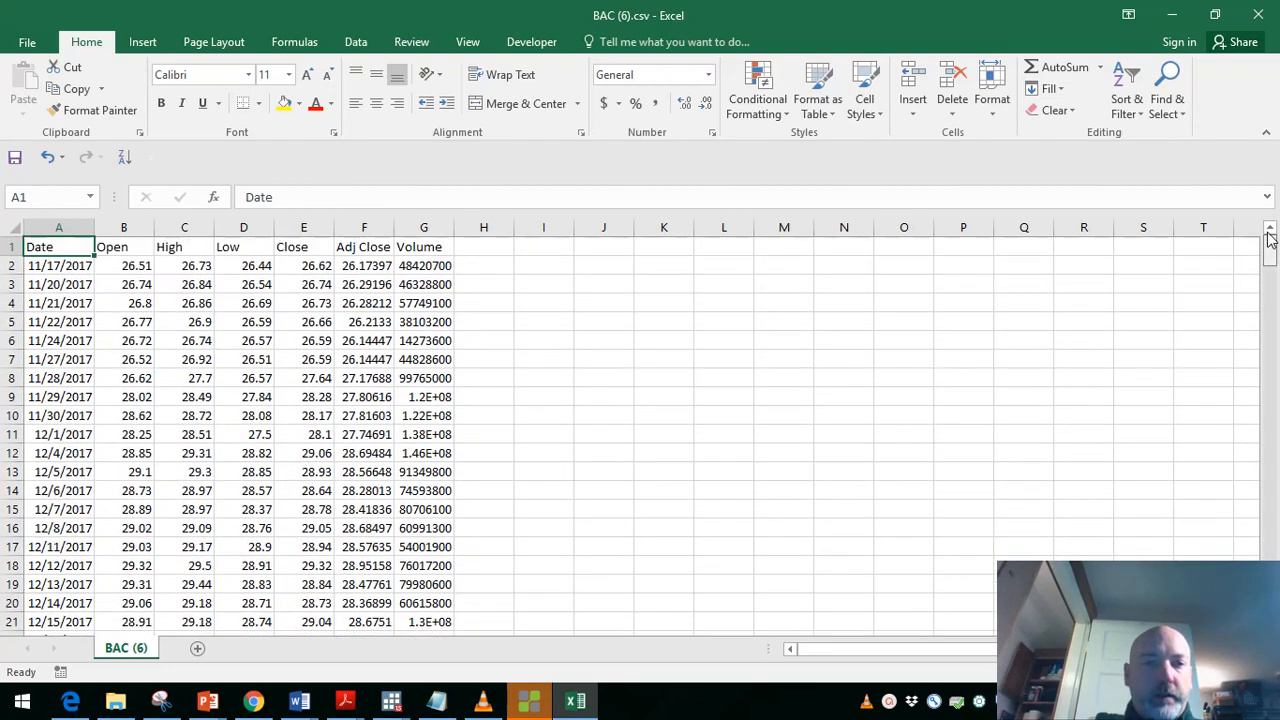
# Delete the Open, High, Low and Close columns, keeping Date, Adj Close and Volume.
pyautogui.click(357, 248)
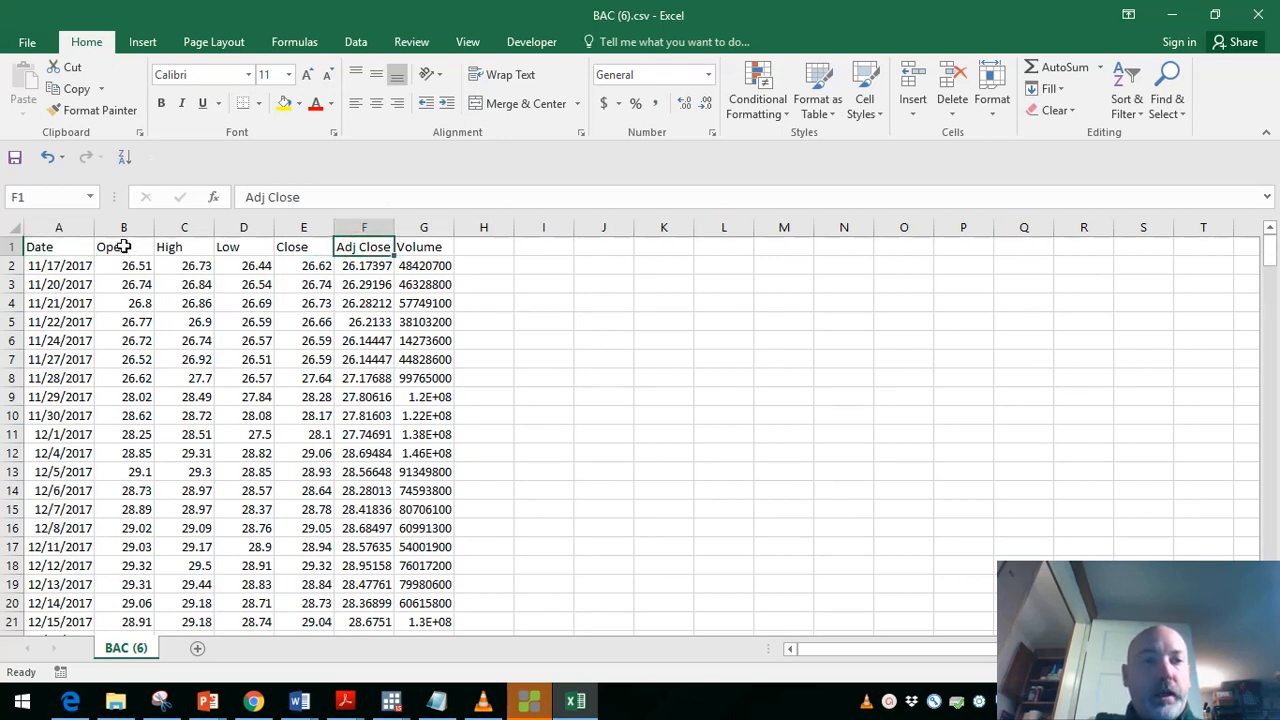
pyautogui.moveTo(123, 227); pyautogui.dragTo(297, 223)
pyautogui.rightClick(297, 223)
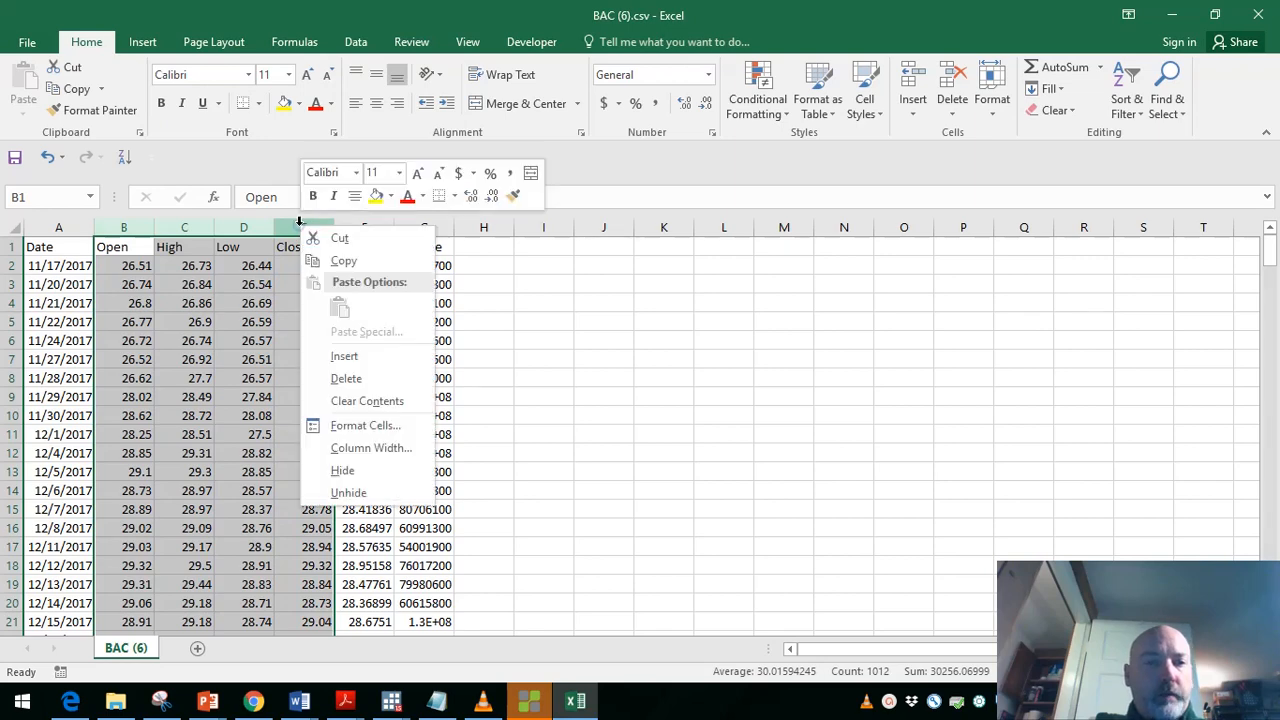
pyautogui.click(346, 378)
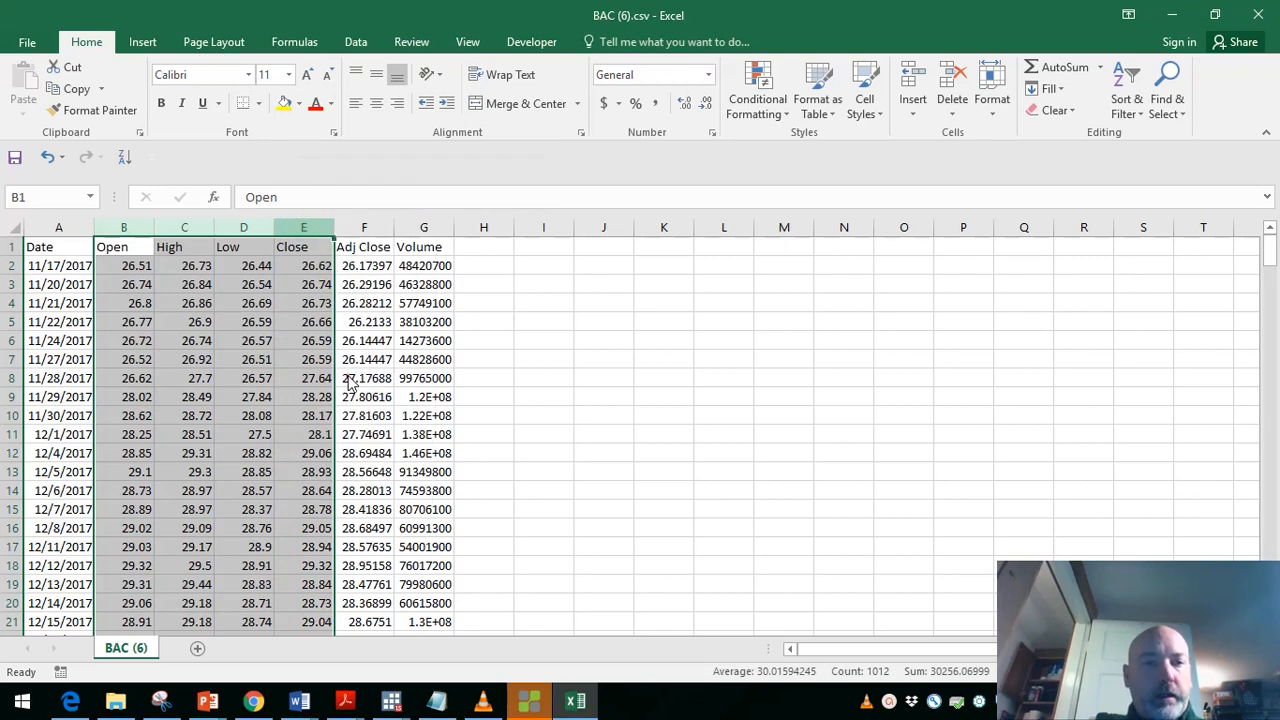
pyautogui.click(254, 309)
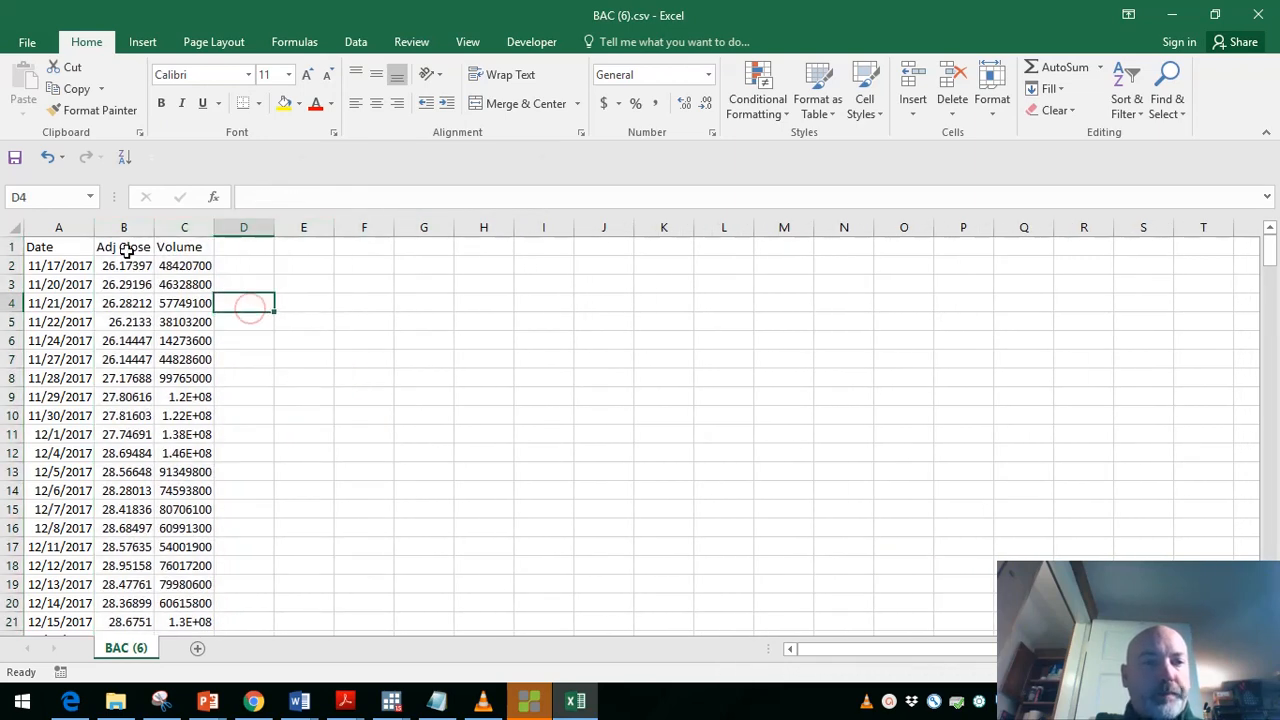
# Rename the Adj Close header to bac and the Volume header to vbac.
pyautogui.click(125, 249)
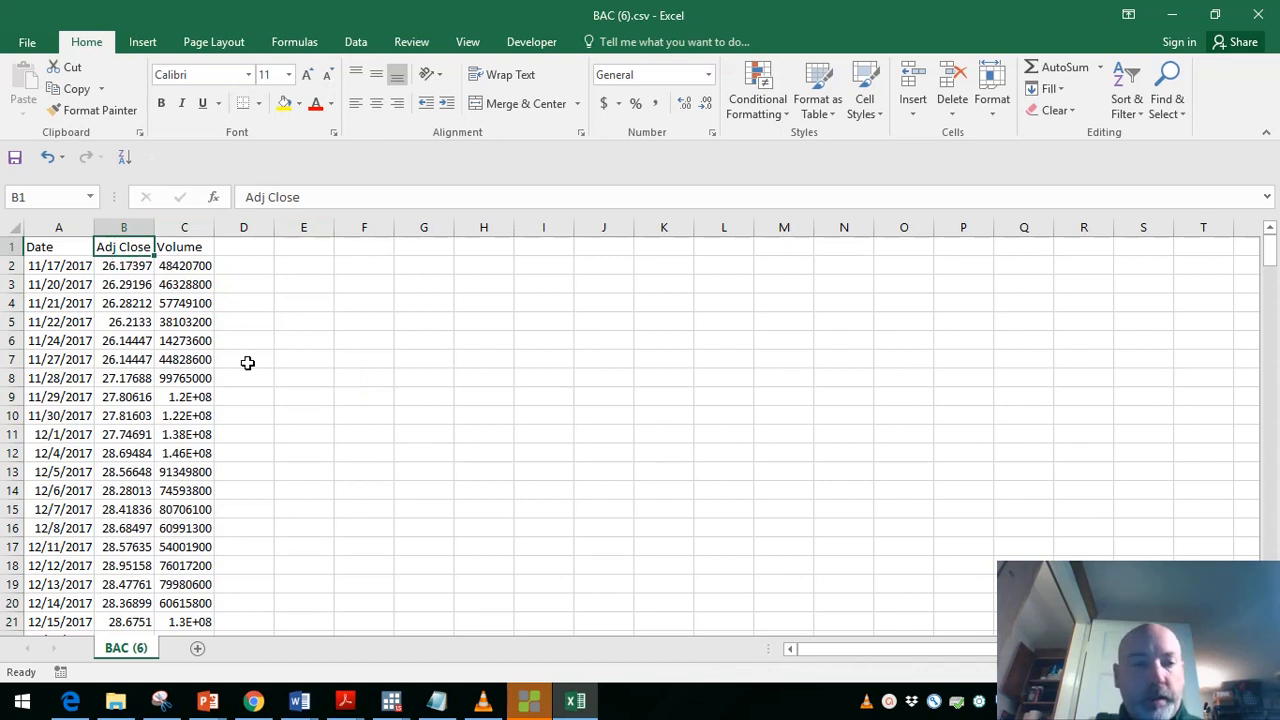
pyautogui.write('bac')
pyautogui.press('Tab')
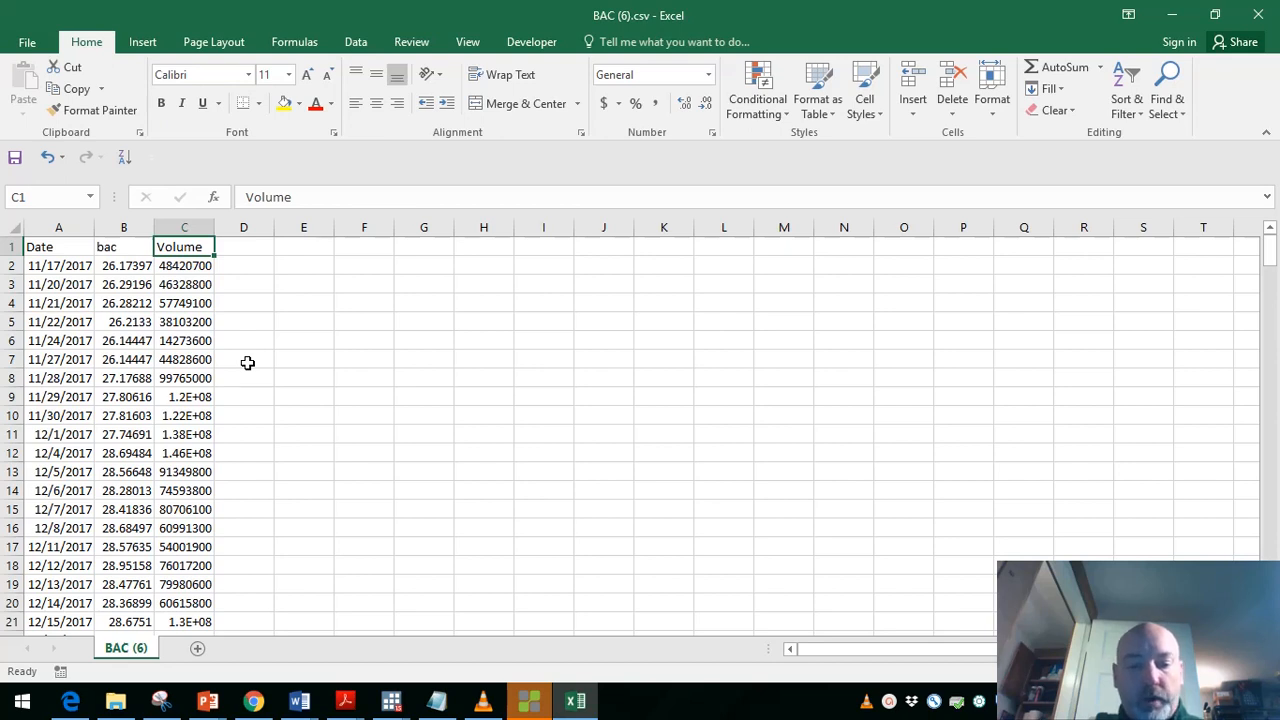
pyautogui.write('vbac')
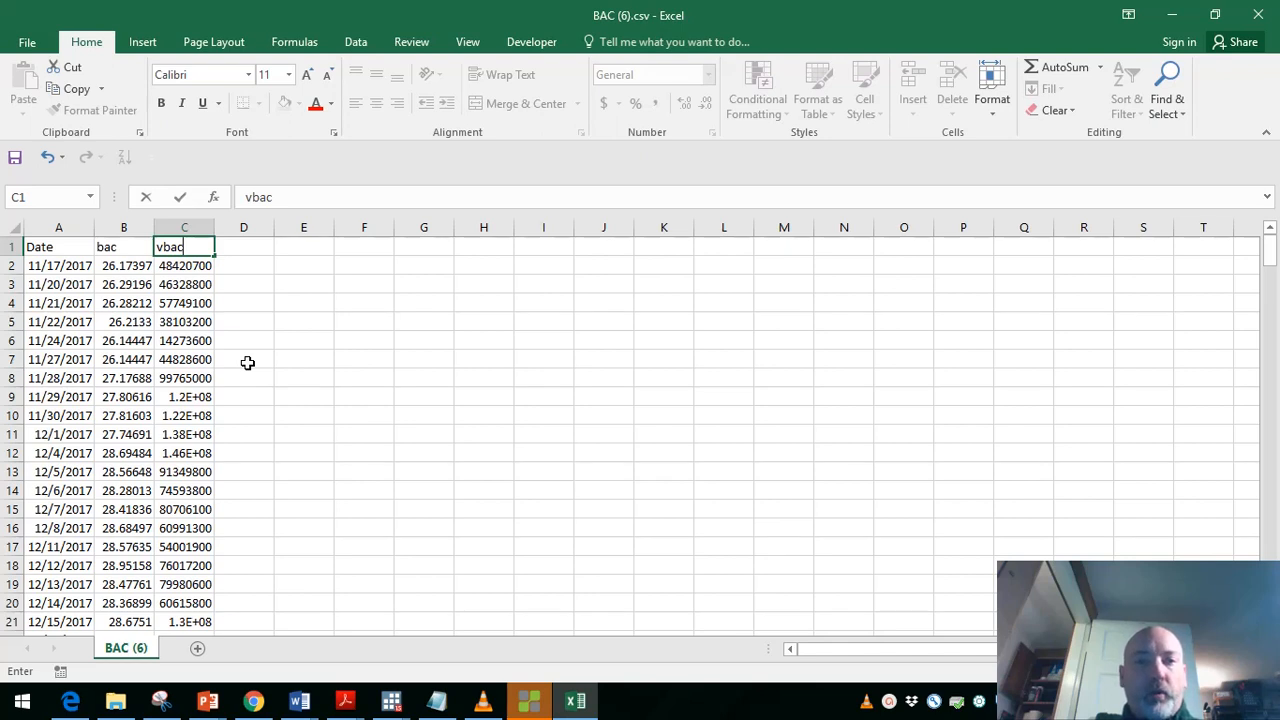
pyautogui.press('Tab')
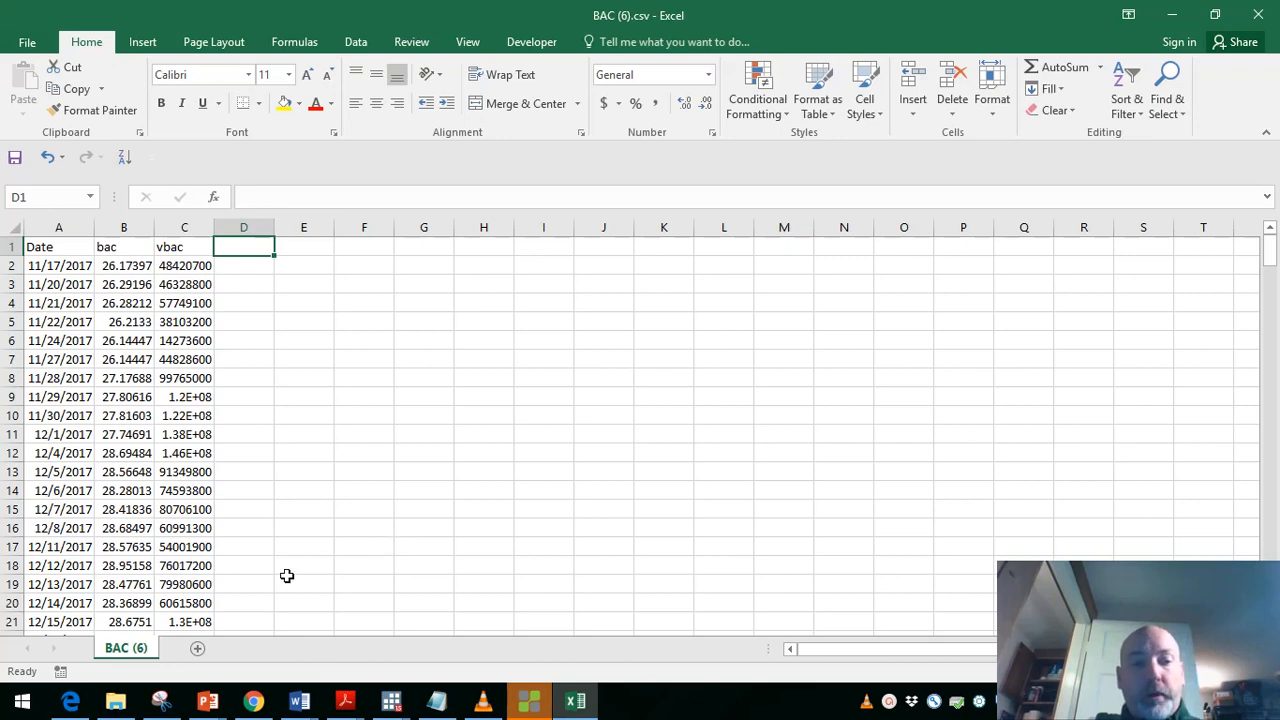
# Switch to Chrome and look up the S&P 500 index (^GSPC) on Yahoo Finance.
pyautogui.click(253, 702)
pyautogui.click(372, 96)
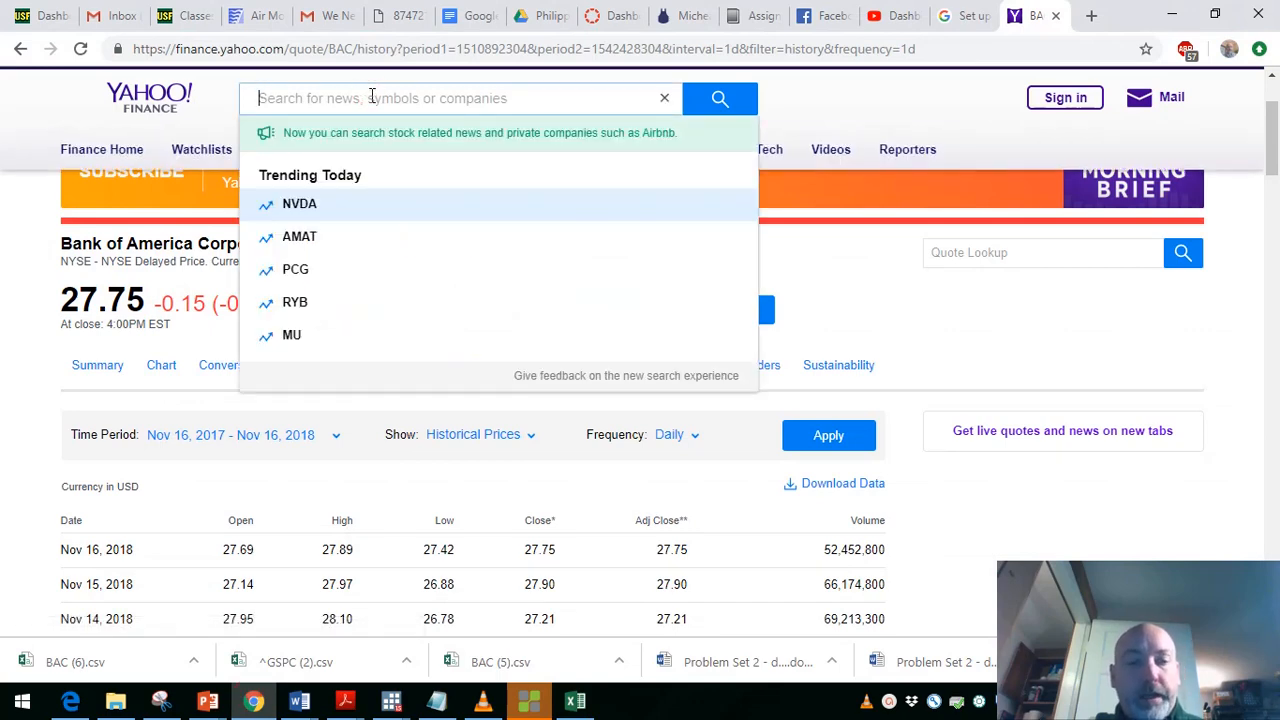
pyautogui.write('^')
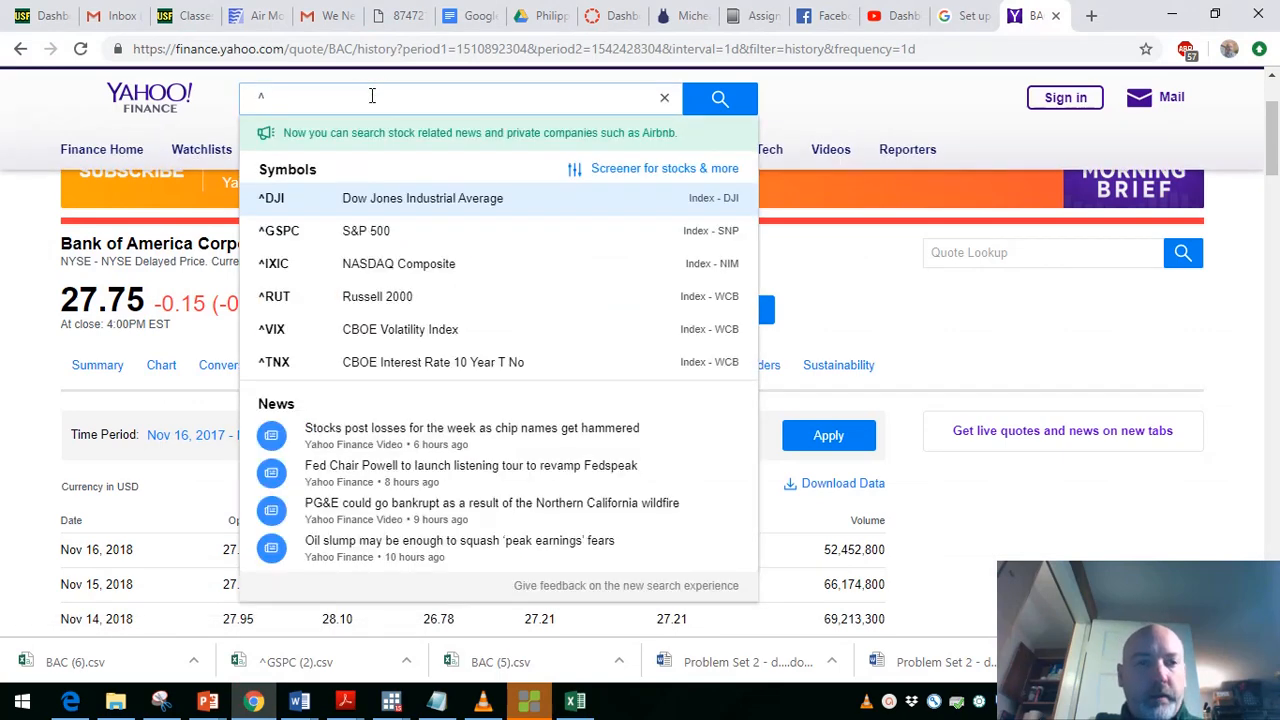
pyautogui.click(313, 241)
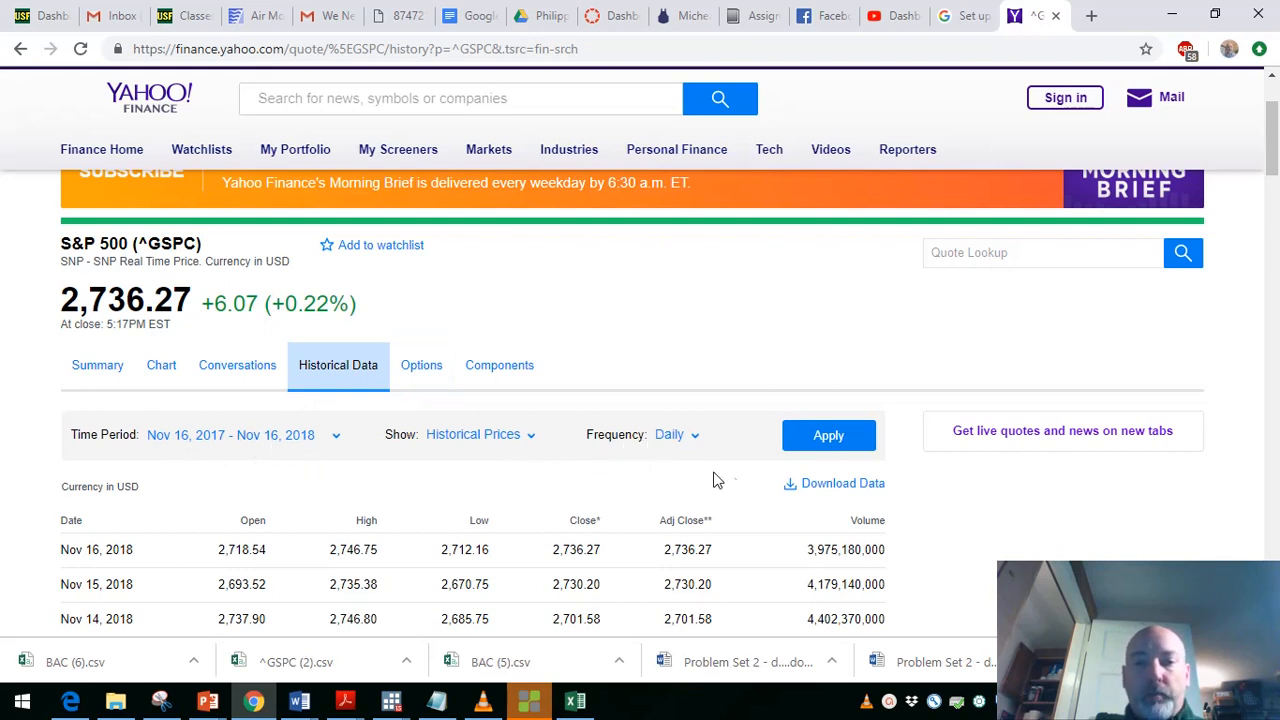
# Apply the daily historical prices settings for the S&P 500, Nov 16, 2017 - Nov 16, 2018, then download and open the CSV file.
pyautogui.click(830, 437)
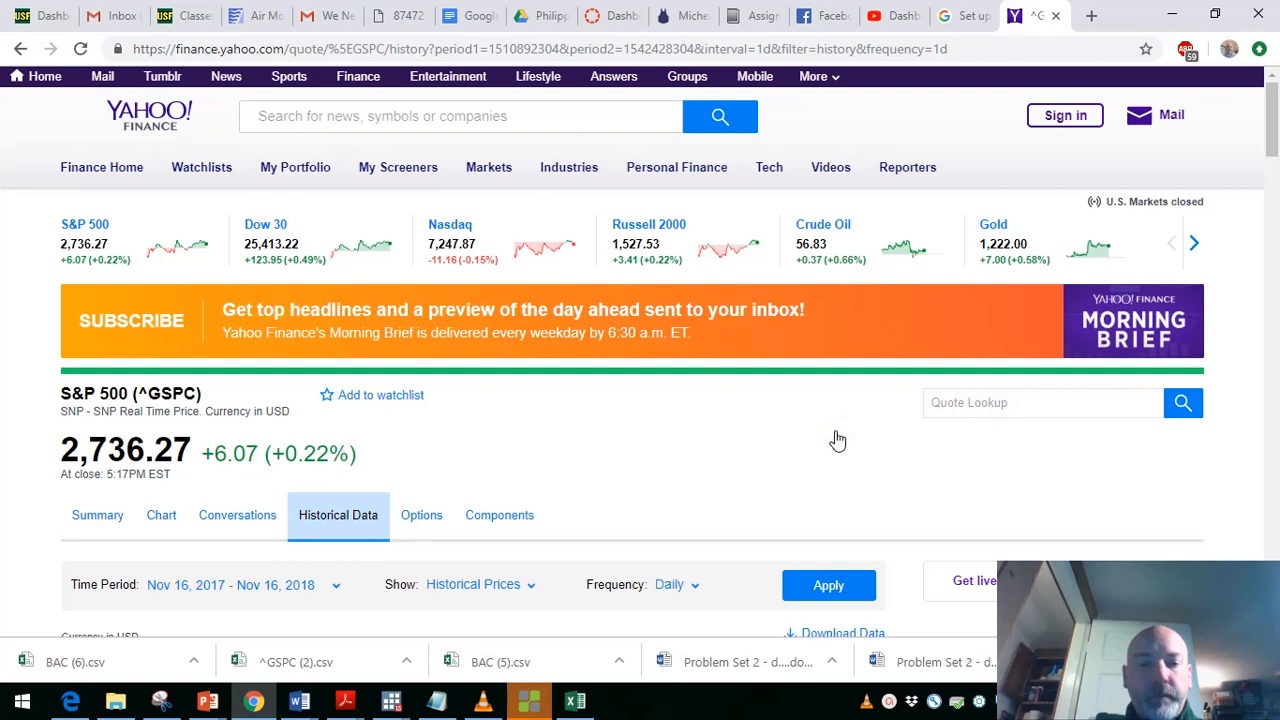
pyautogui.scroll(-2, 838, 440)
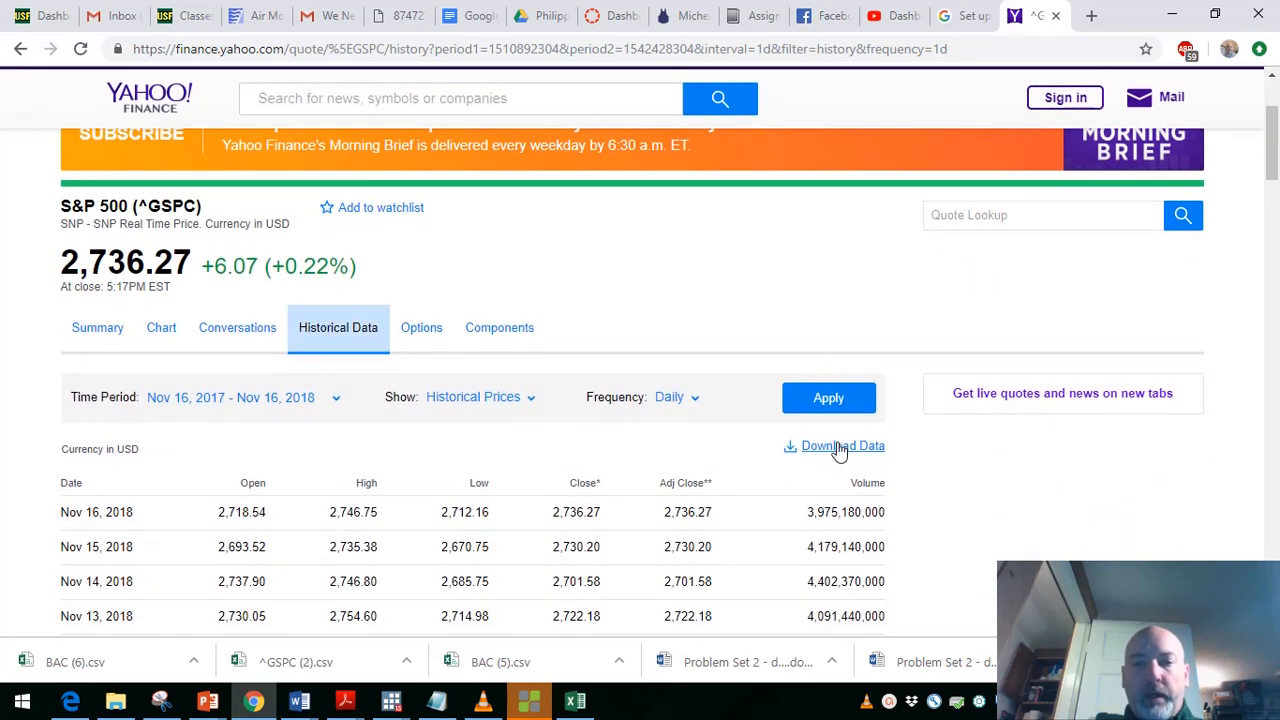
pyautogui.click(838, 447)
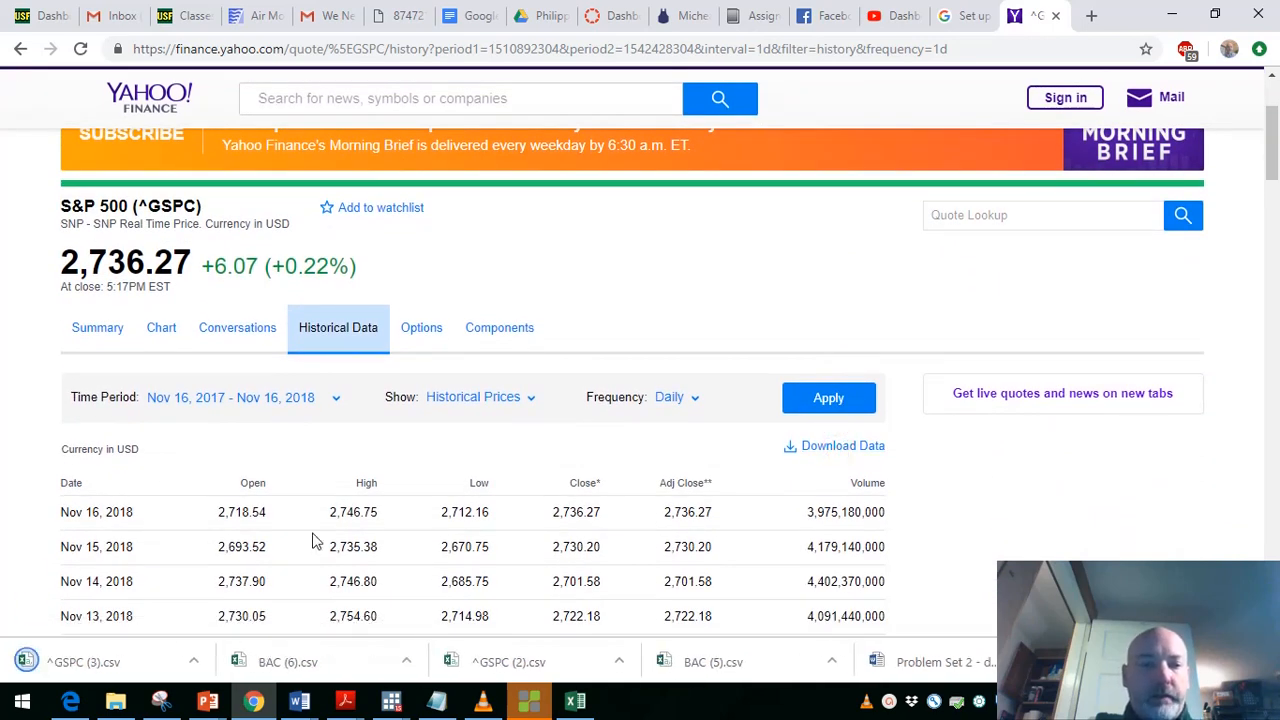
pyautogui.click(105, 664)
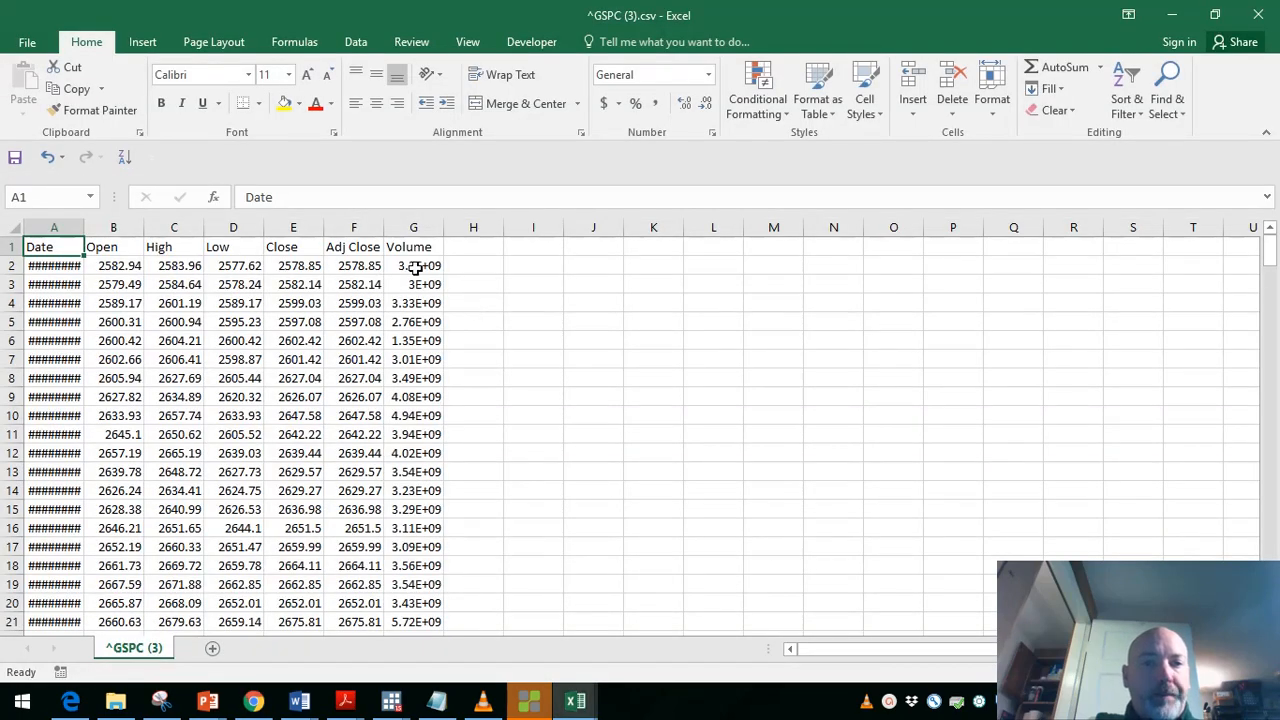
# Copy the S&P 500 Adj Close column and paste it into column D of the BAC (6).csv workbook.
pyautogui.click(354, 226)
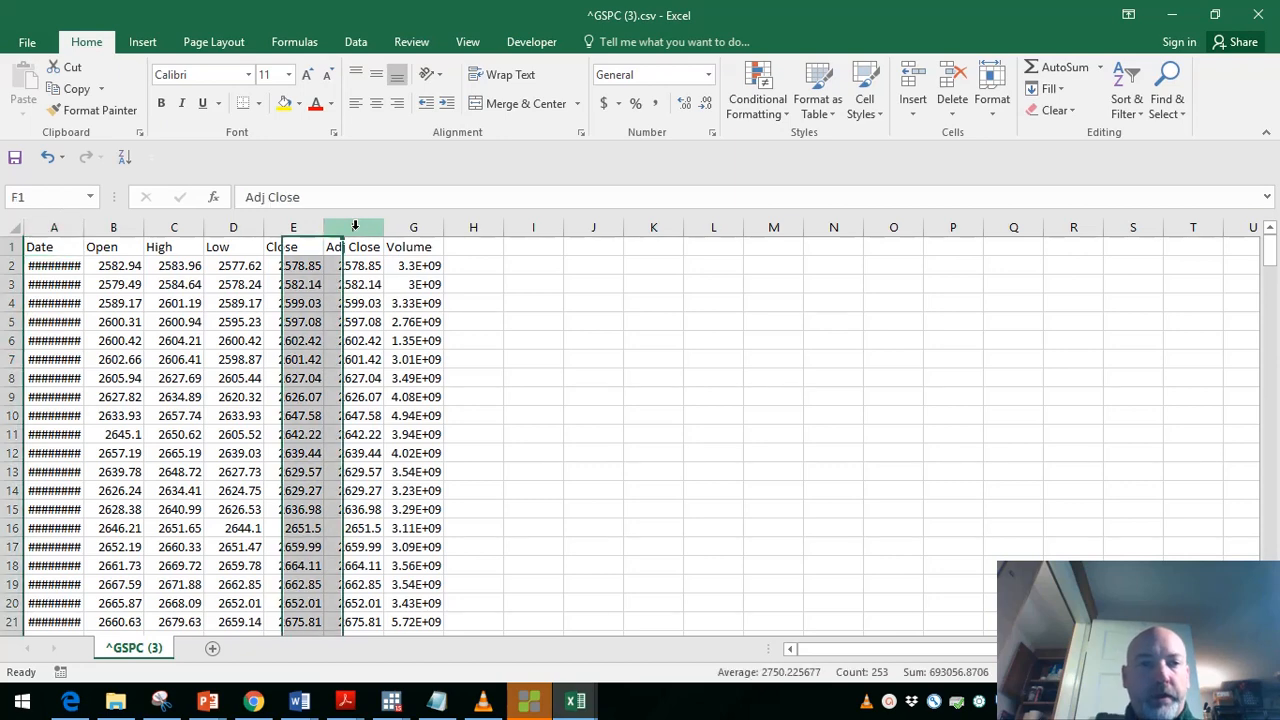
pyautogui.rightClick(354, 226)
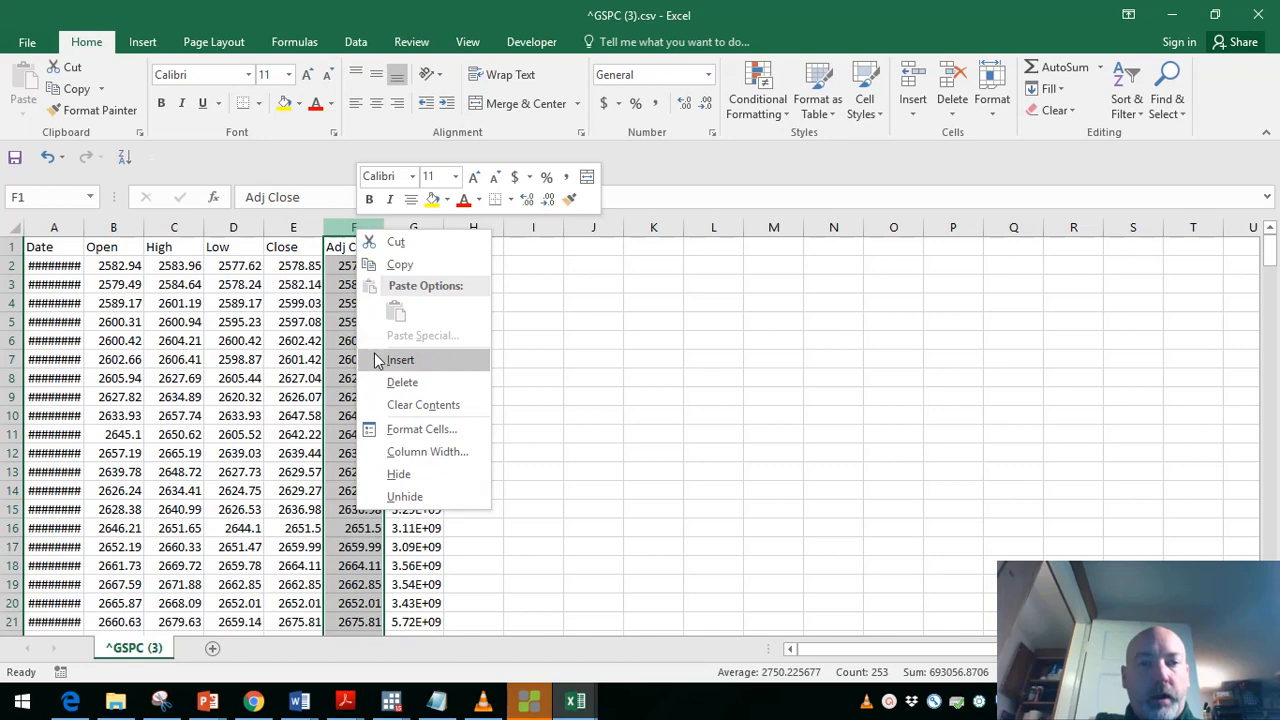
pyautogui.click(433, 264)
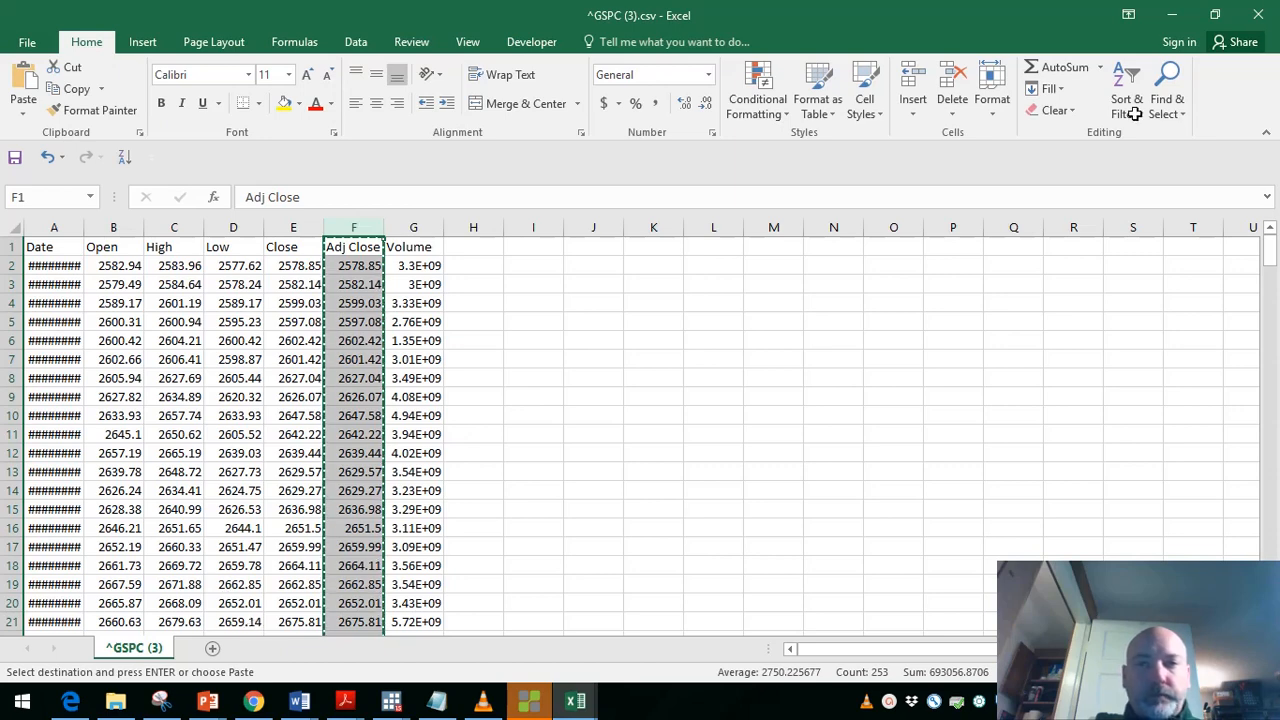
pyautogui.click(1174, 18)
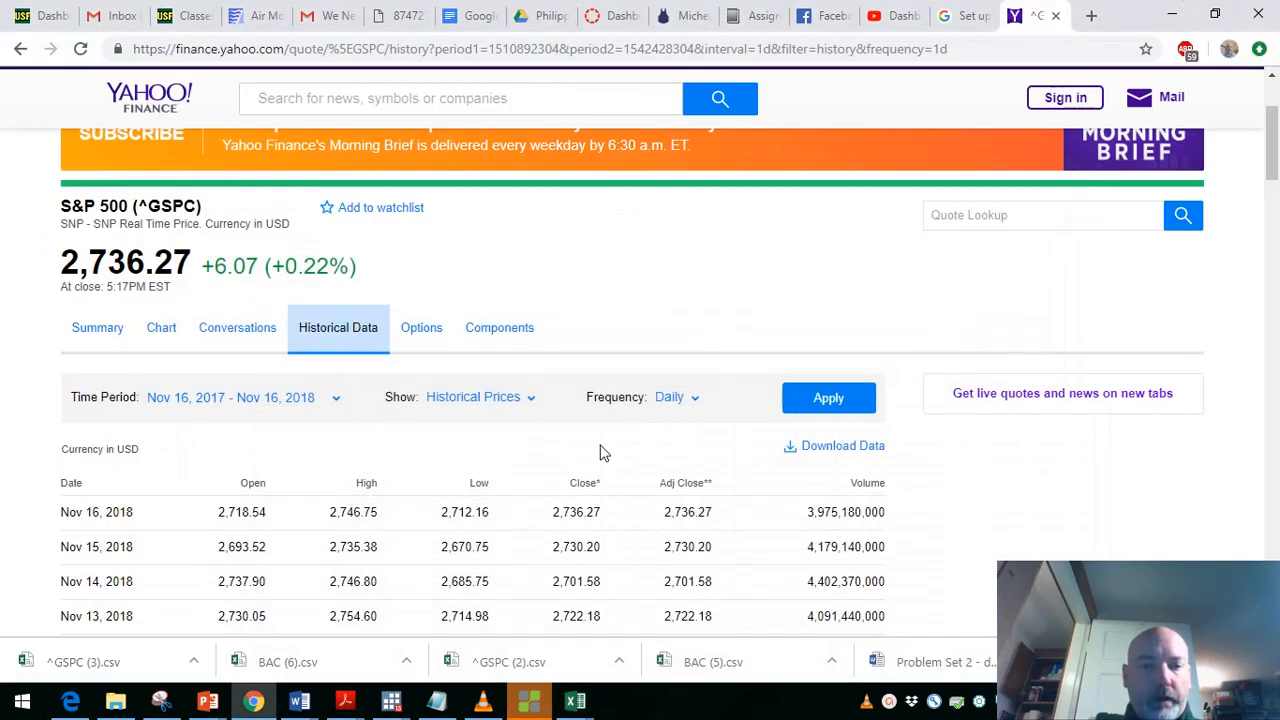
pyautogui.moveTo(575, 706)
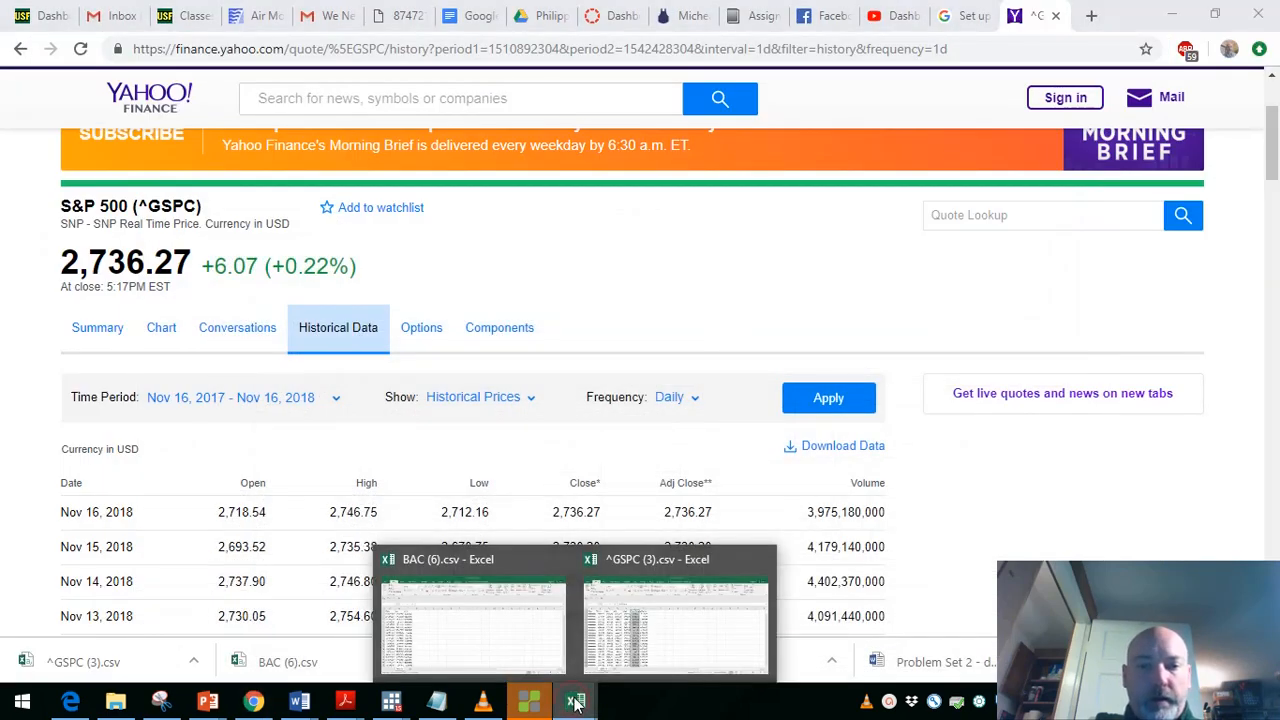
pyautogui.click(437, 612)
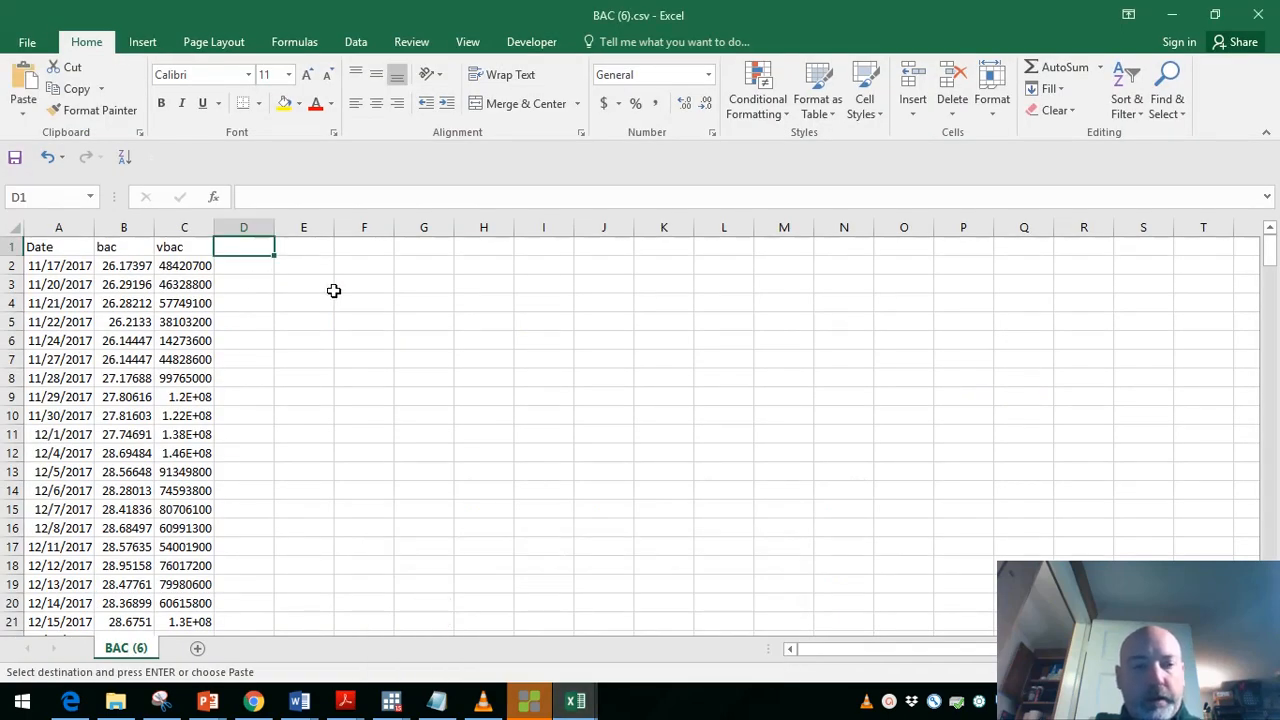
pyautogui.hotkey('ctrl', 'v')
# Rename the header of the pasted S&P 500 column in D1 to sp.
pyautogui.click(251, 247)
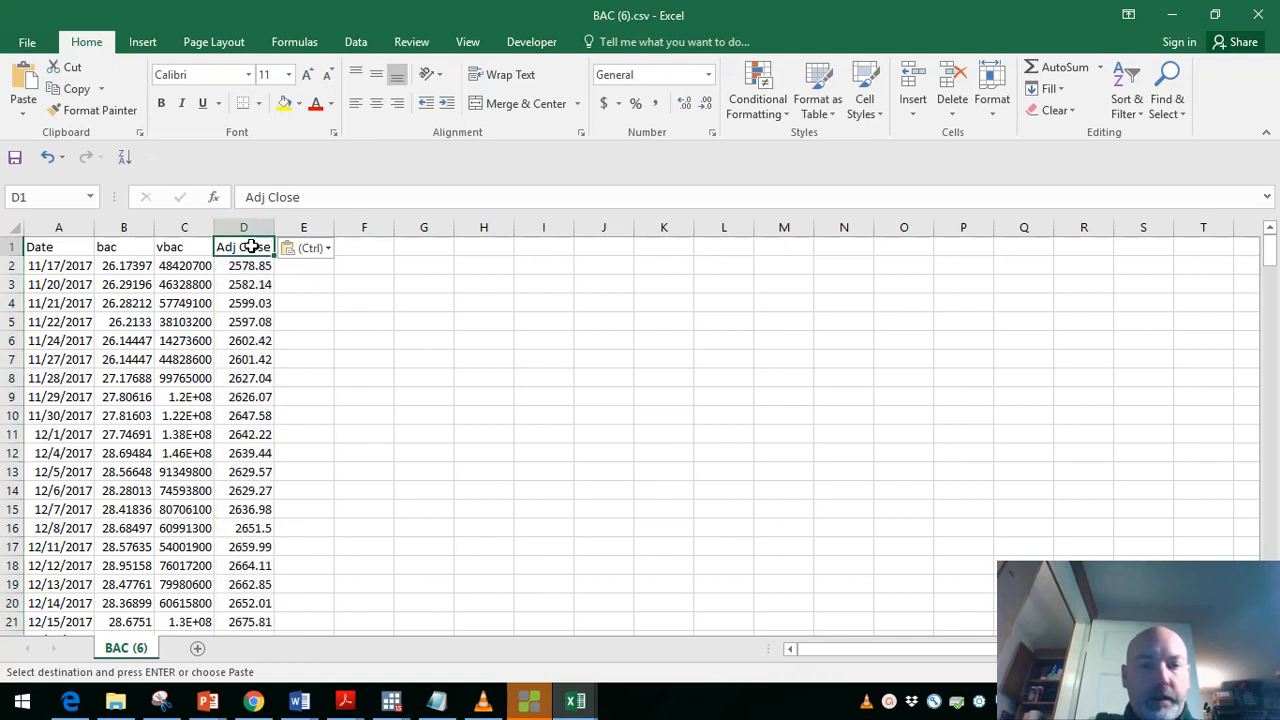
pyautogui.write('sp')
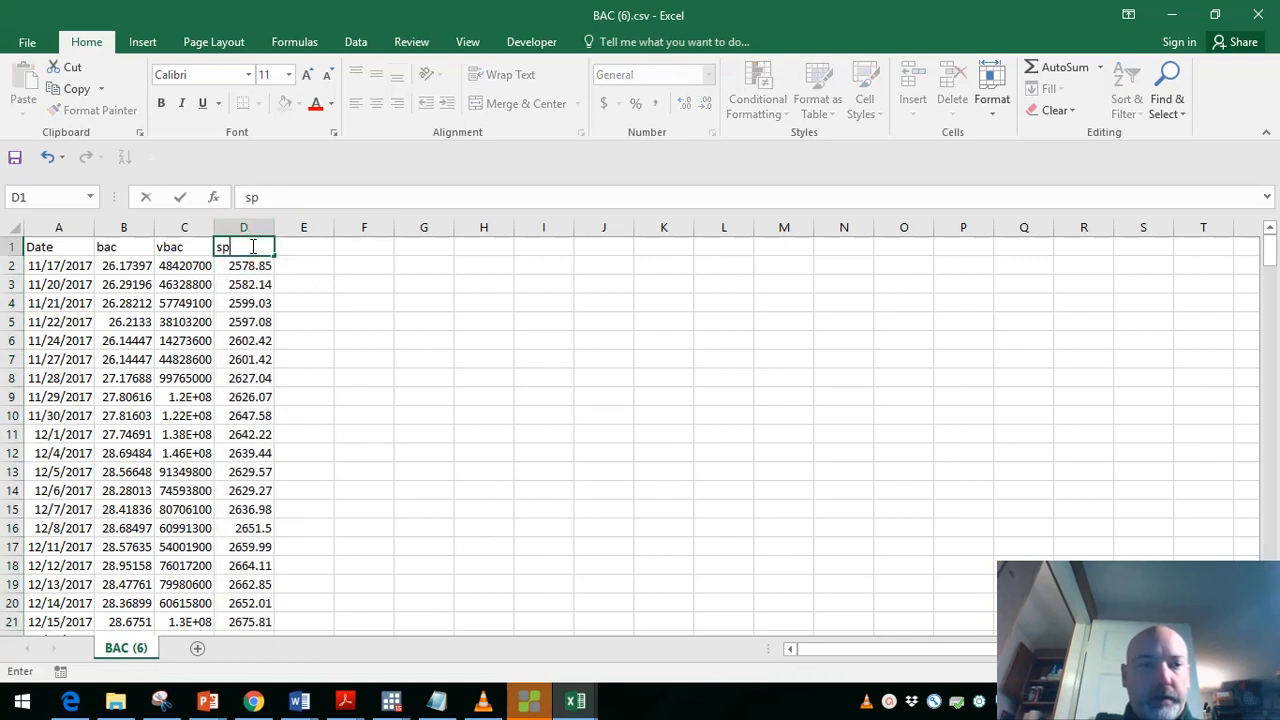
pyautogui.click(432, 431)
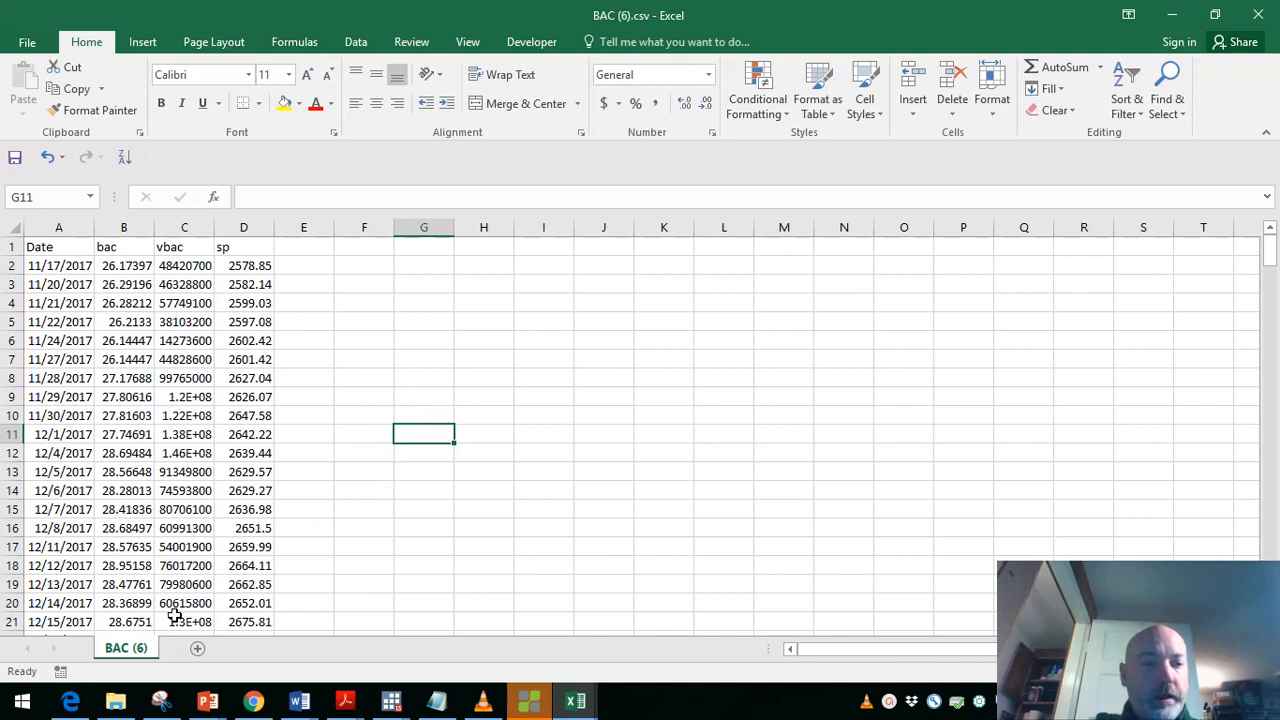
# Launch StataSE 15 (64-bit).
pyautogui.click(20, 703)
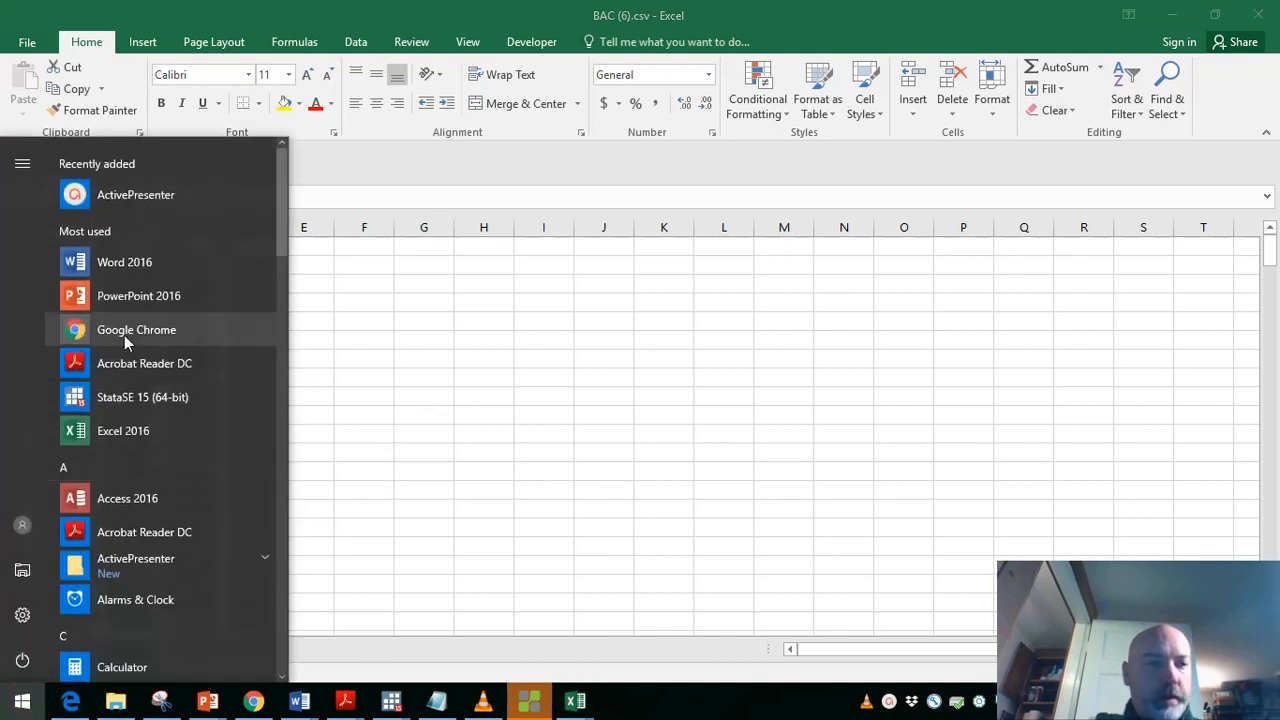
pyautogui.click(125, 400)
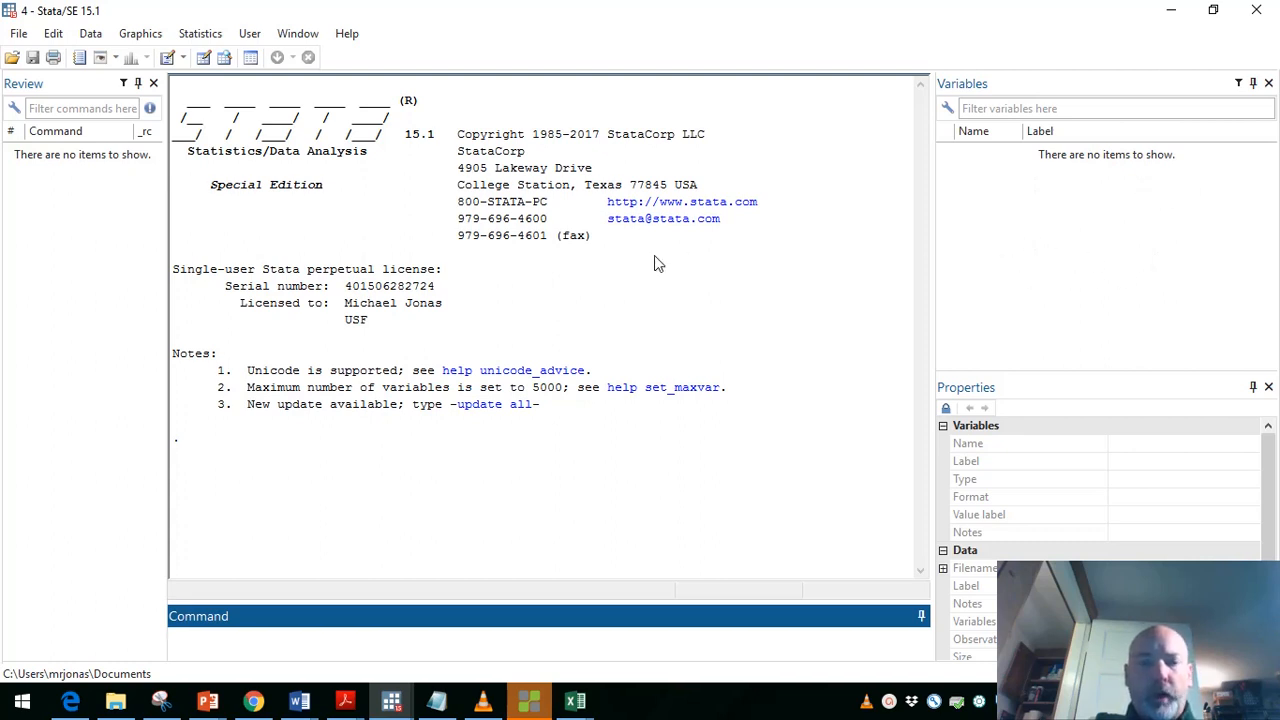
pyautogui.click(19, 36)
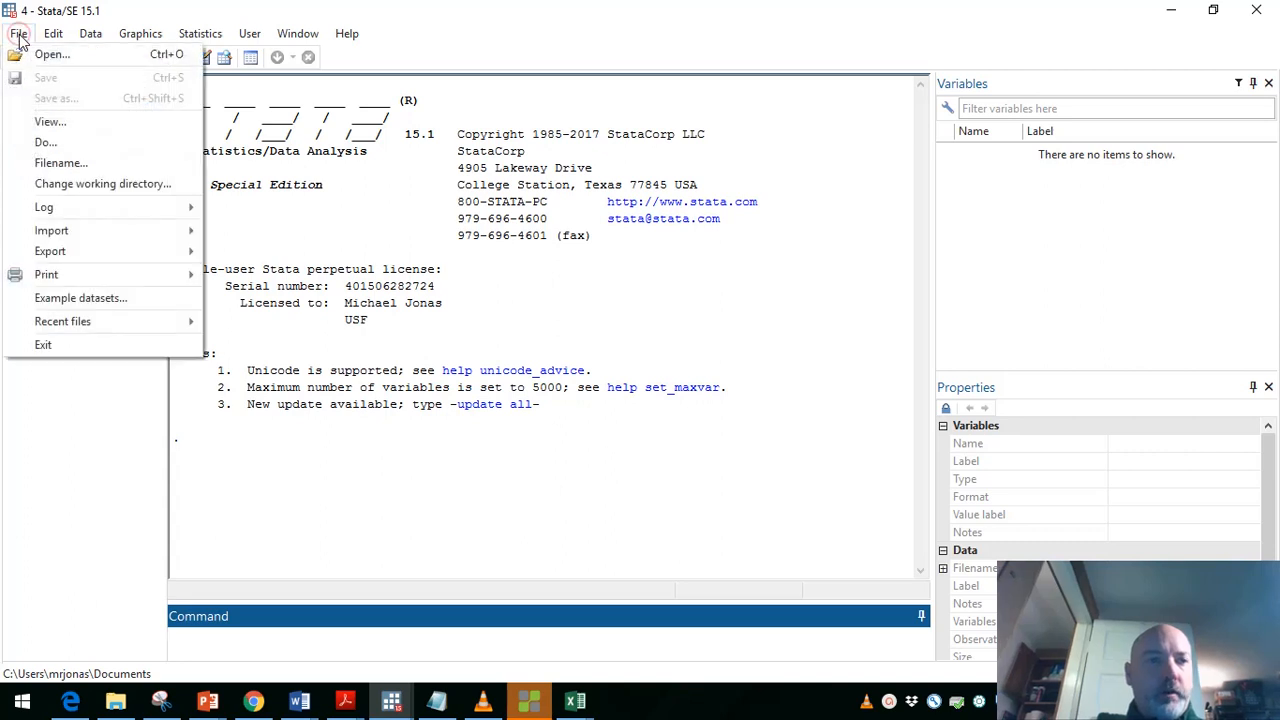
pyautogui.moveTo(63, 230)
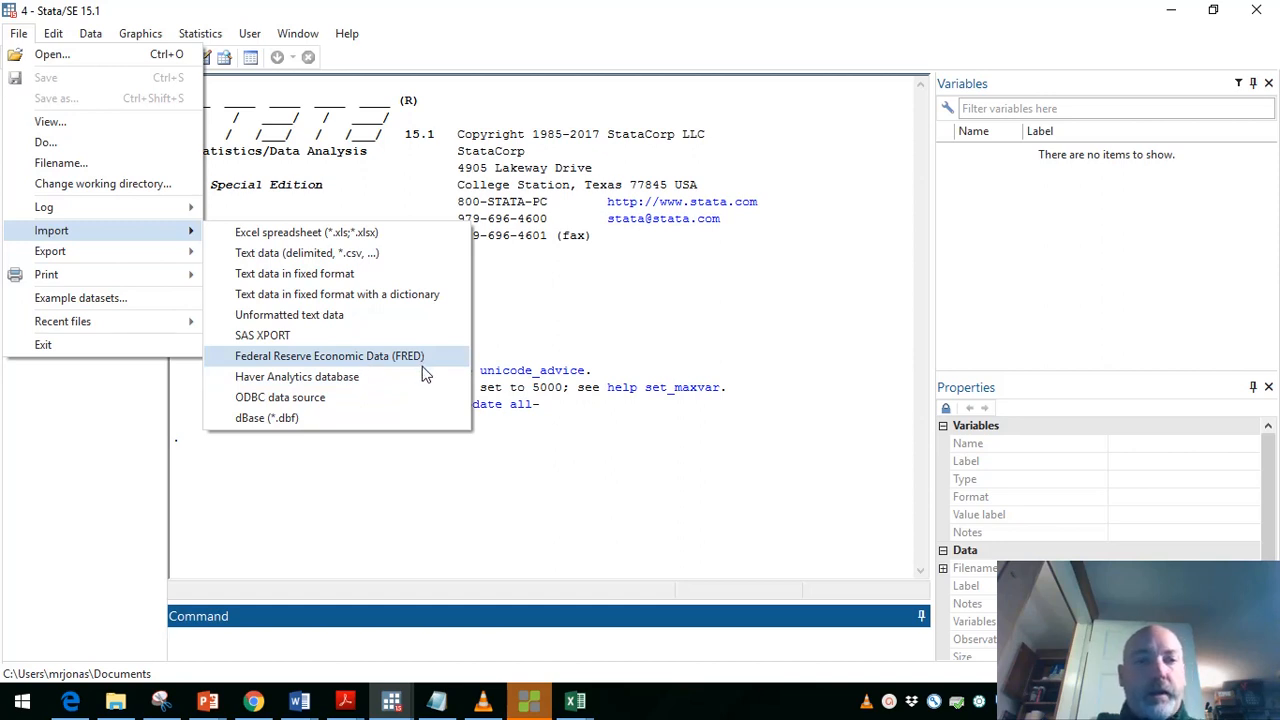
pyautogui.click(420, 180)
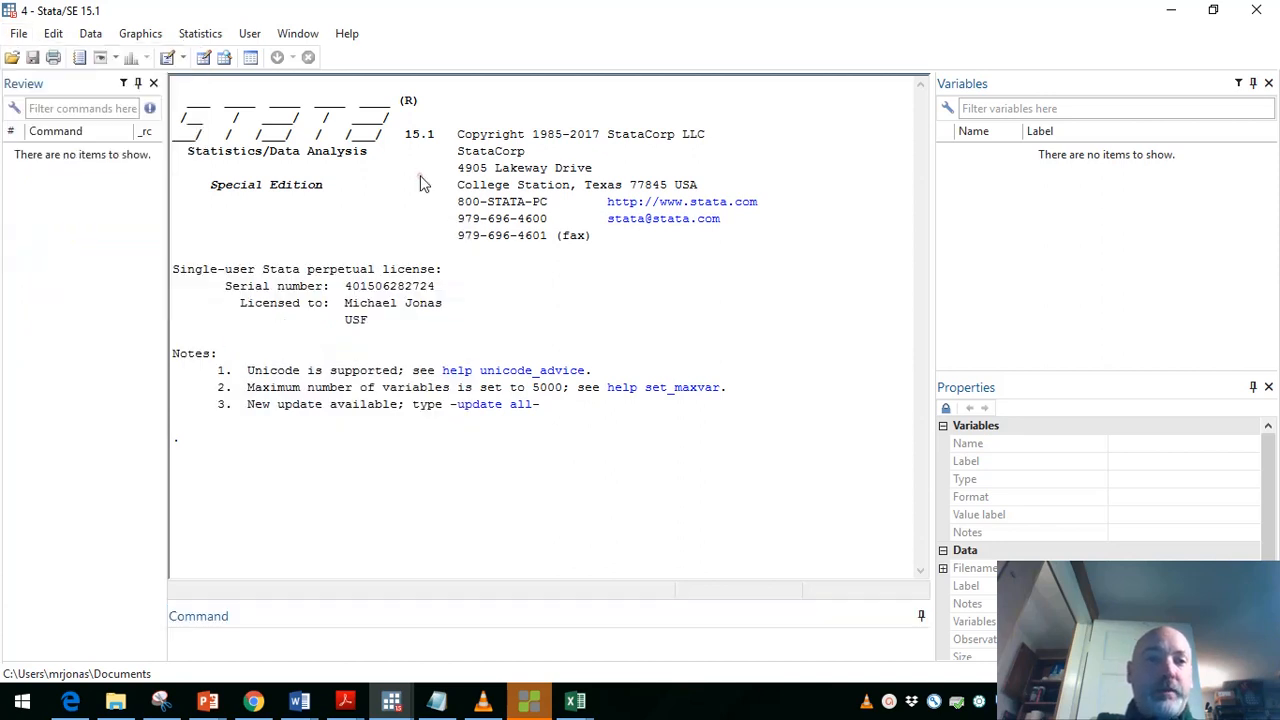
# Open Stata's Data Editor in edit mode, and copy columns A through D of BAC (6).csv in Excel.
pyautogui.click(201, 60)
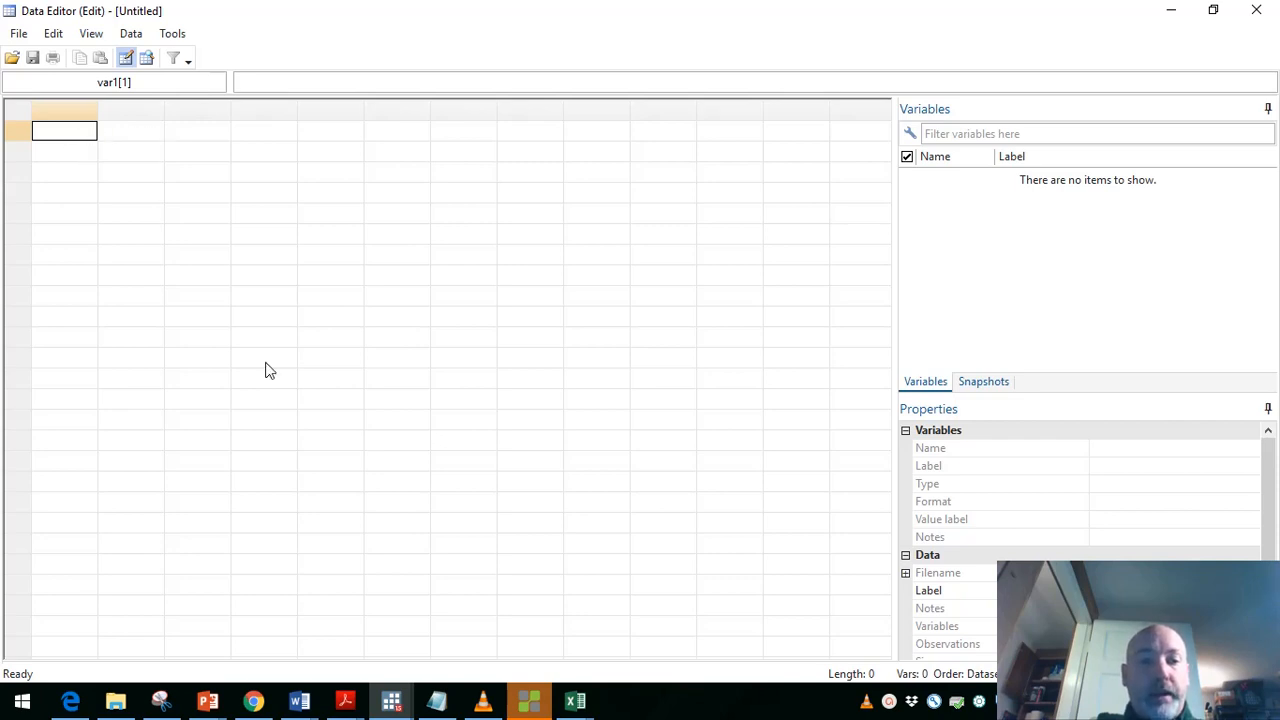
pyautogui.moveTo(575, 705)
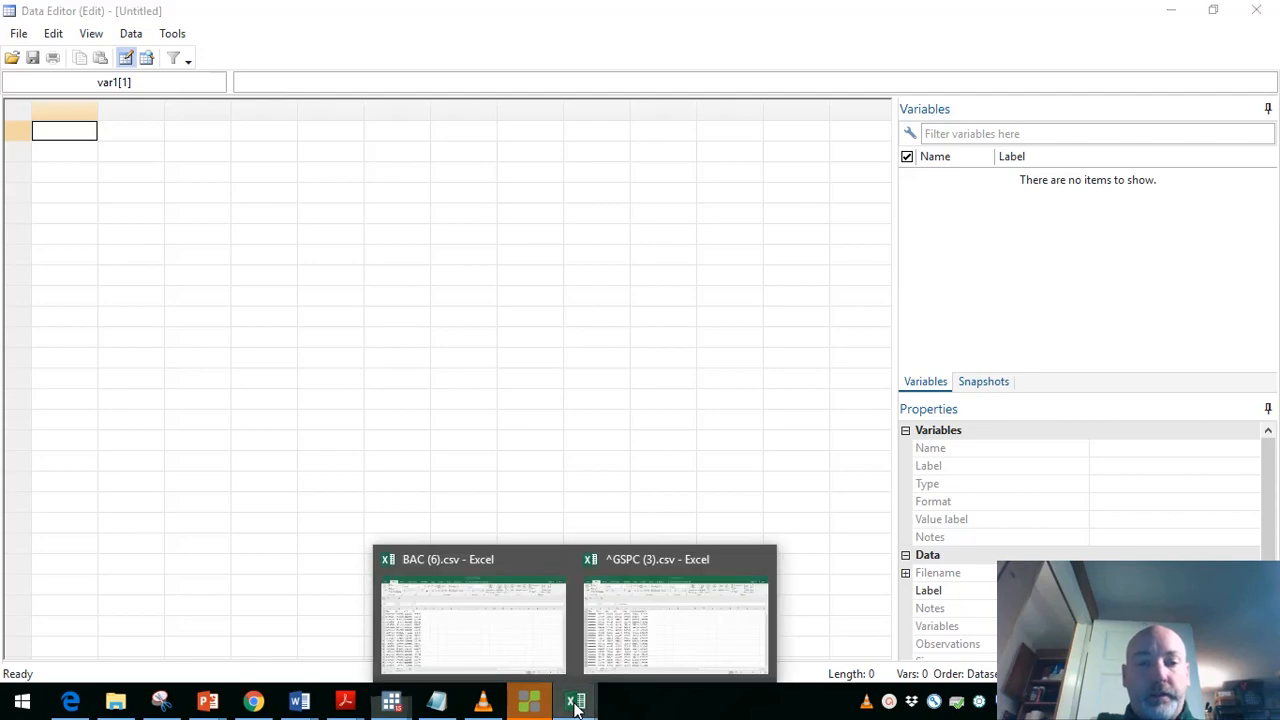
pyautogui.click(471, 632)
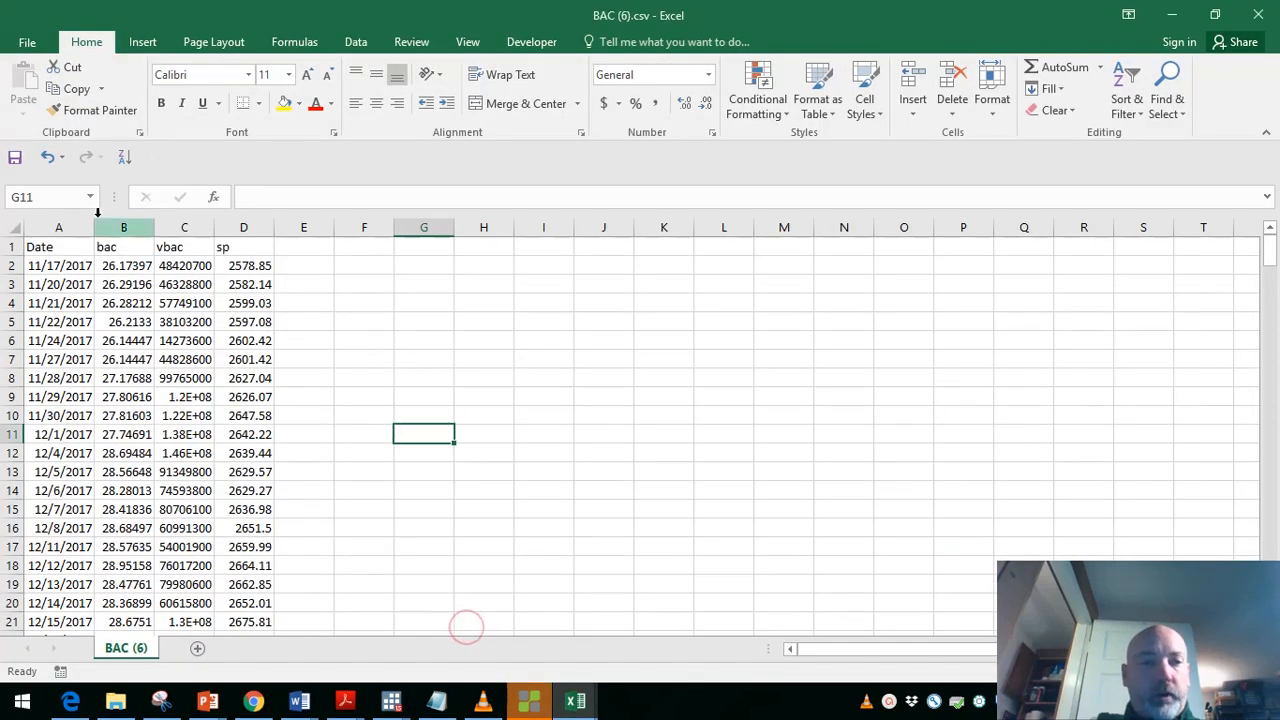
pyautogui.moveTo(58, 218); pyautogui.dragTo(246, 224)
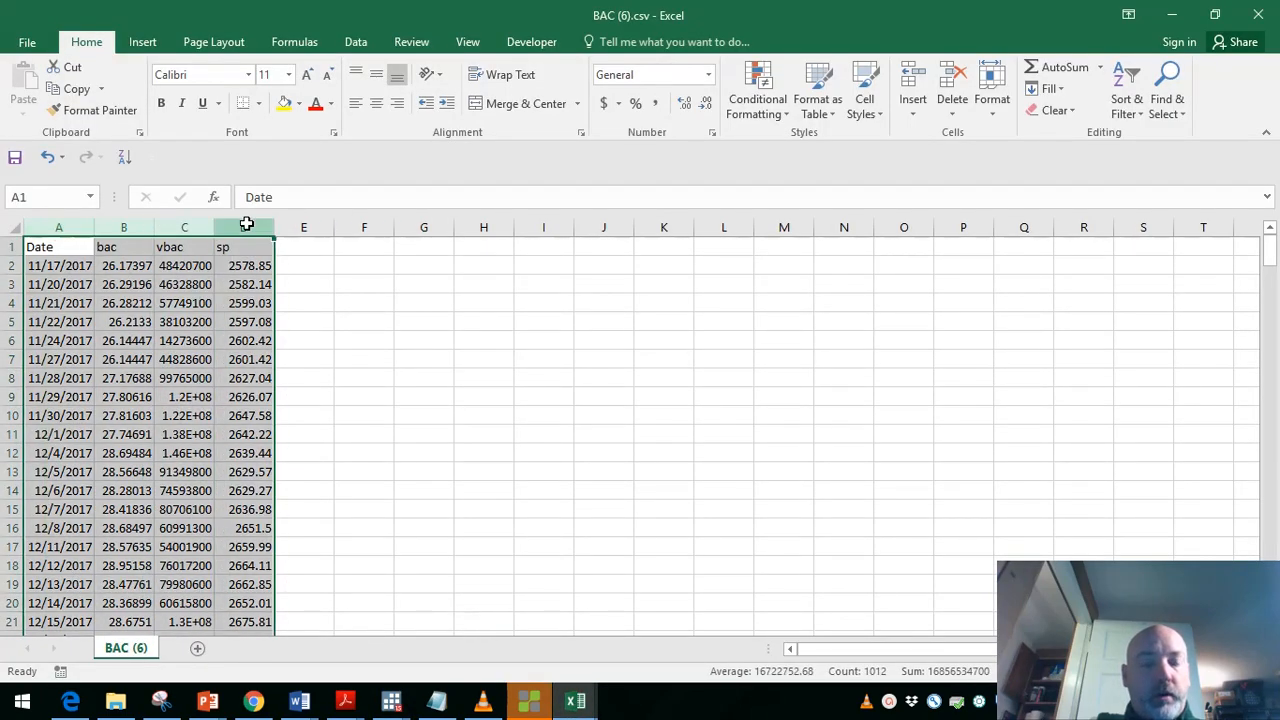
pyautogui.rightClick(246, 224)
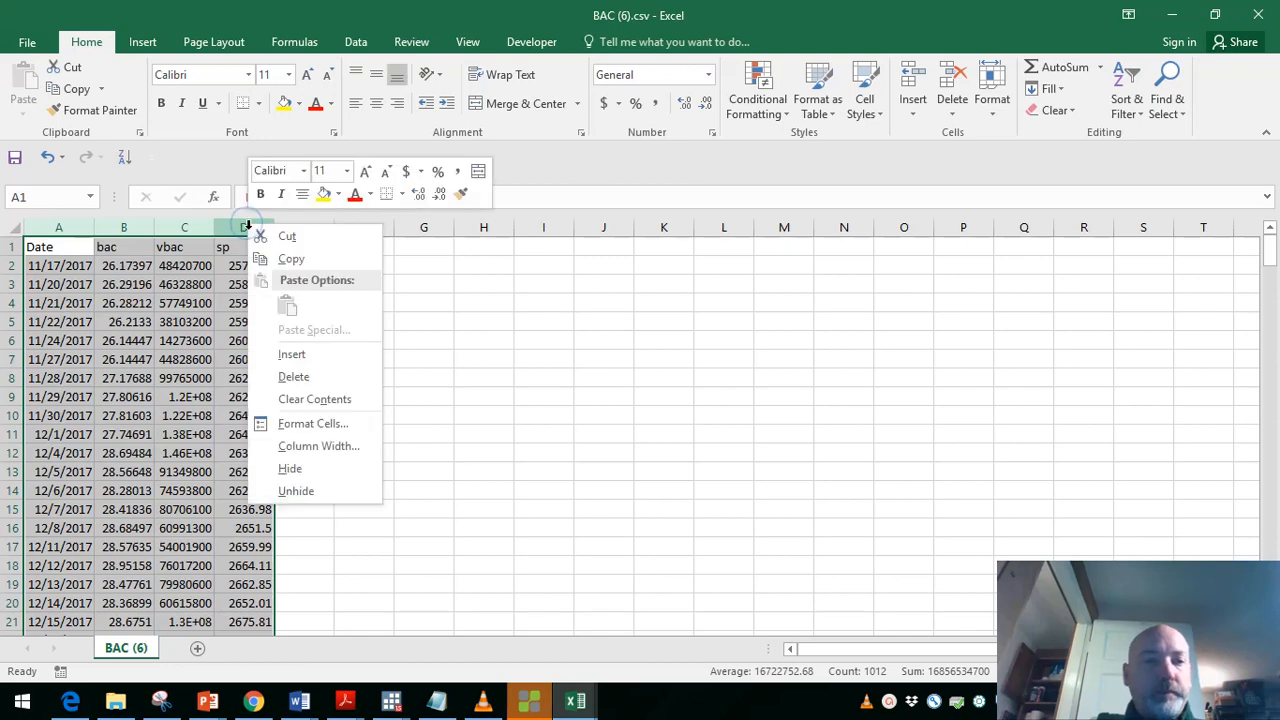
pyautogui.click(290, 260)
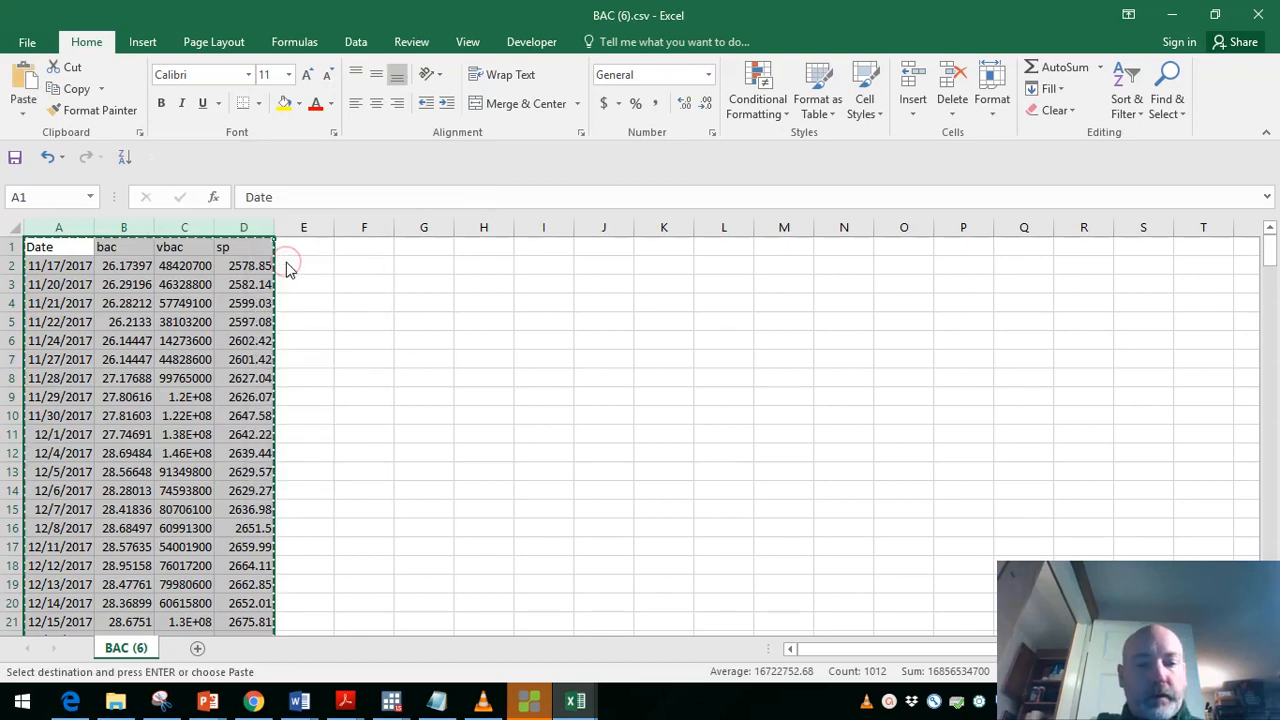
# Switch to Stata's Data Editor, paste the copied columns with the first row as variable names, and close the editor.
pyautogui.hotkey('alt', 'Tab')
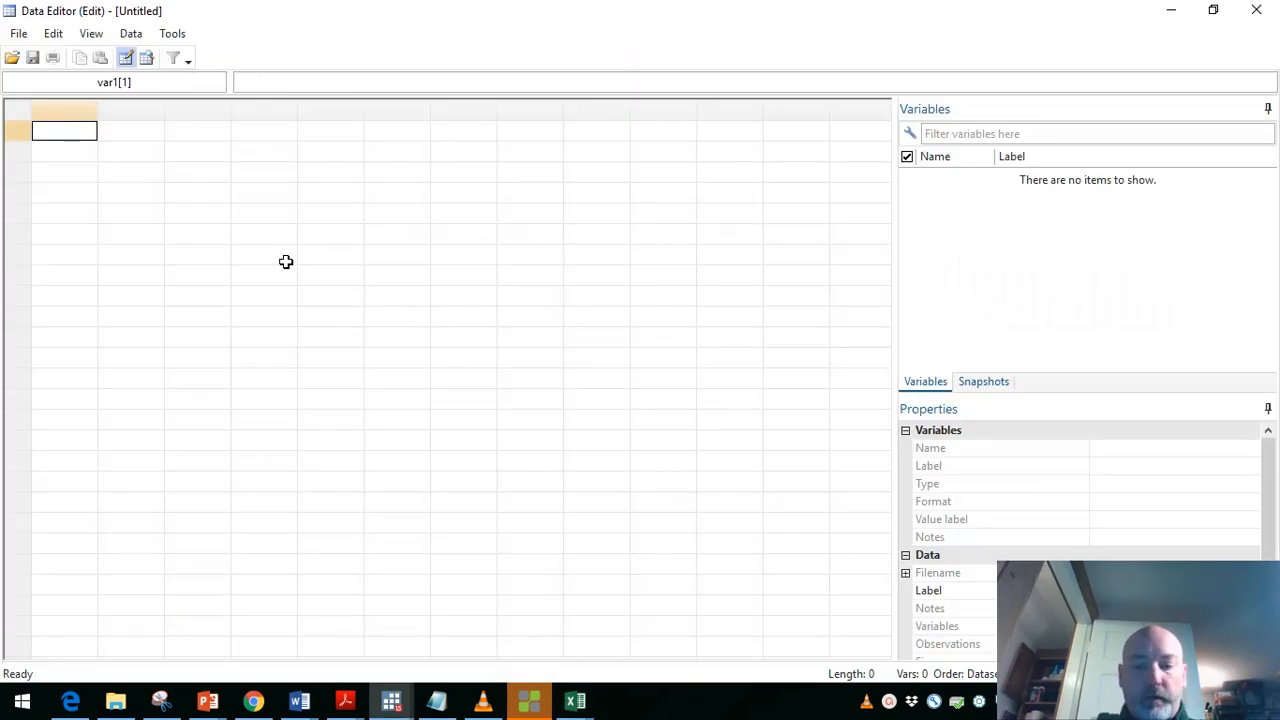
pyautogui.hotkey('ctrl', 'v')
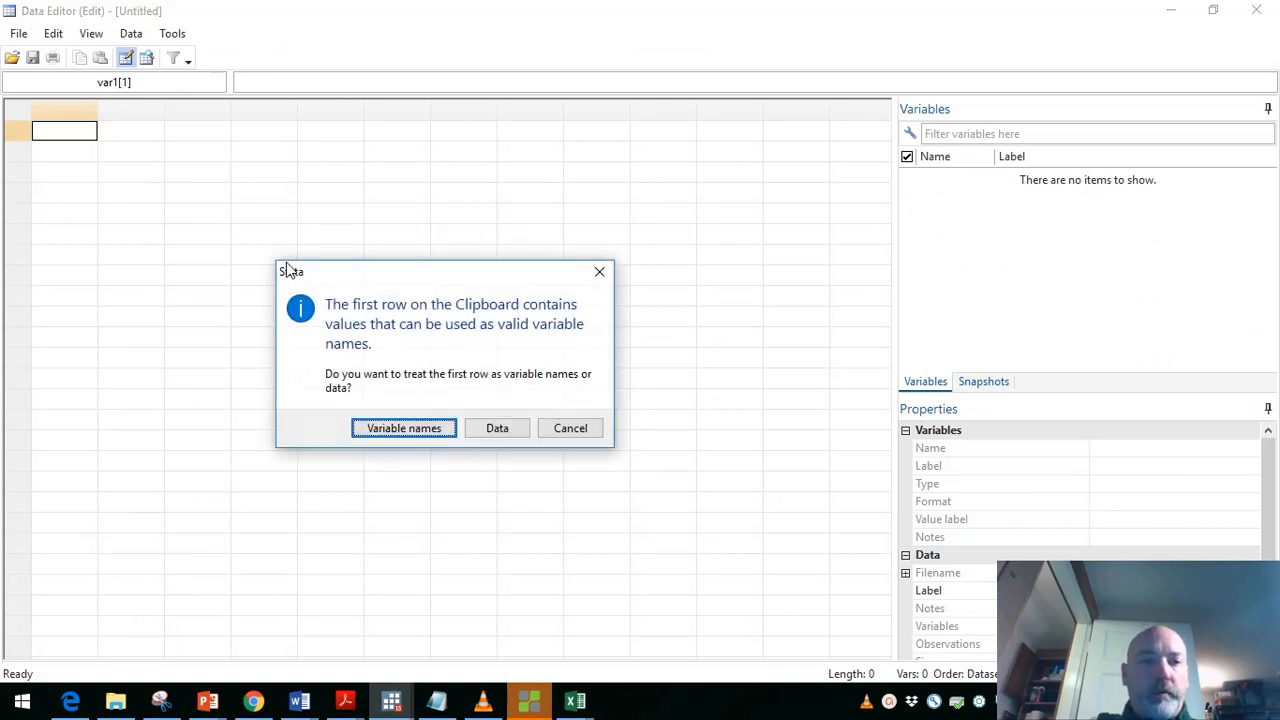
pyautogui.click(404, 428)
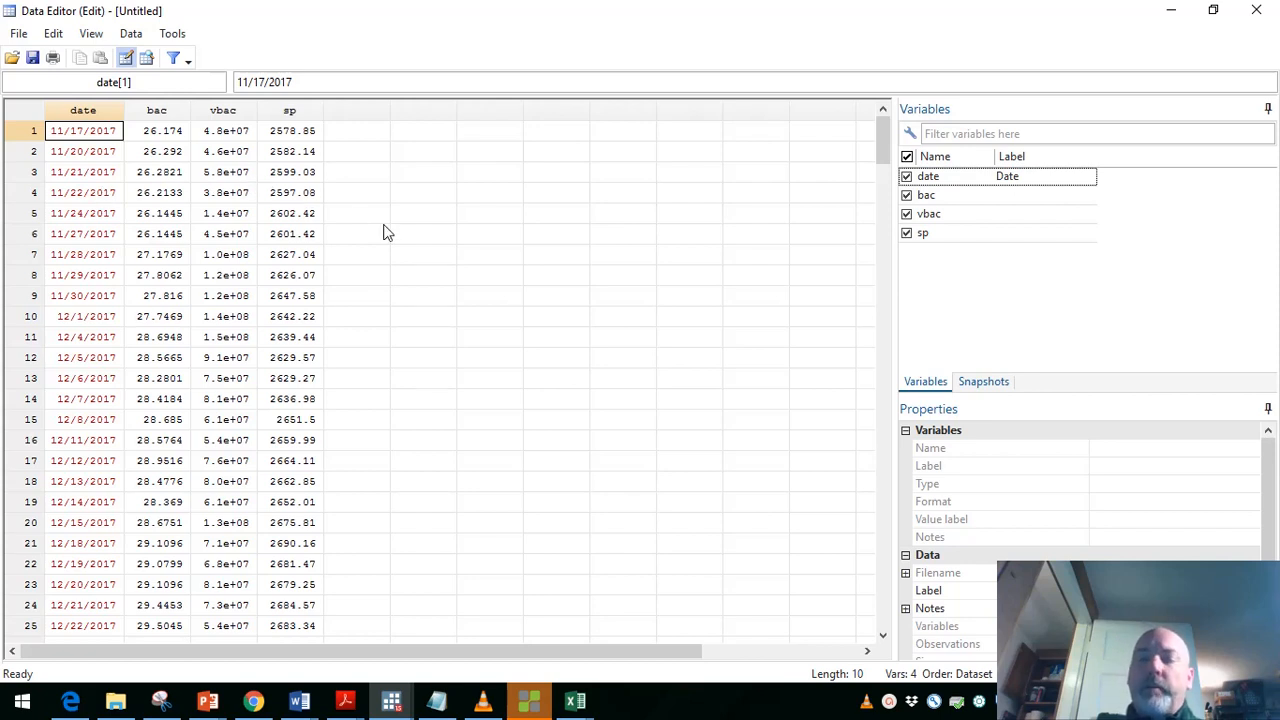
pyautogui.click(1257, 10)
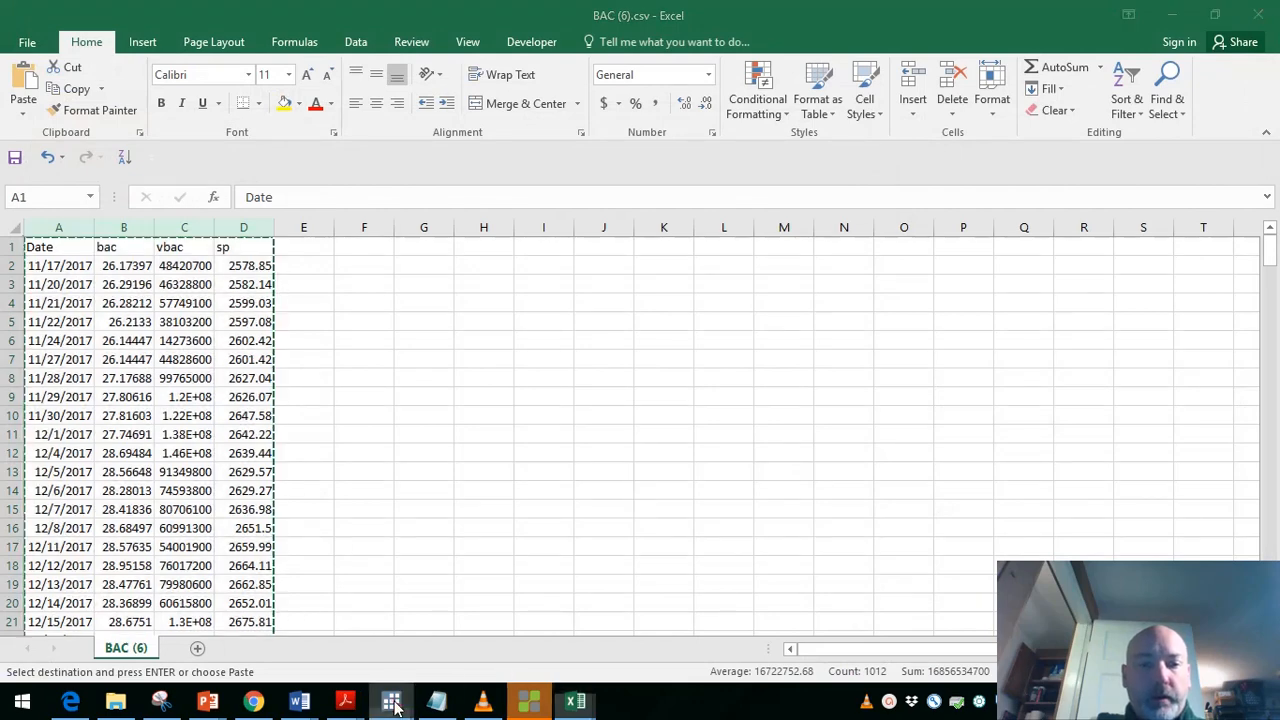
# Switch to the main Stata window and generate an observation-number variable with the command gen trend=_n.
pyautogui.moveTo(391, 700)
pyautogui.click(848, 625)
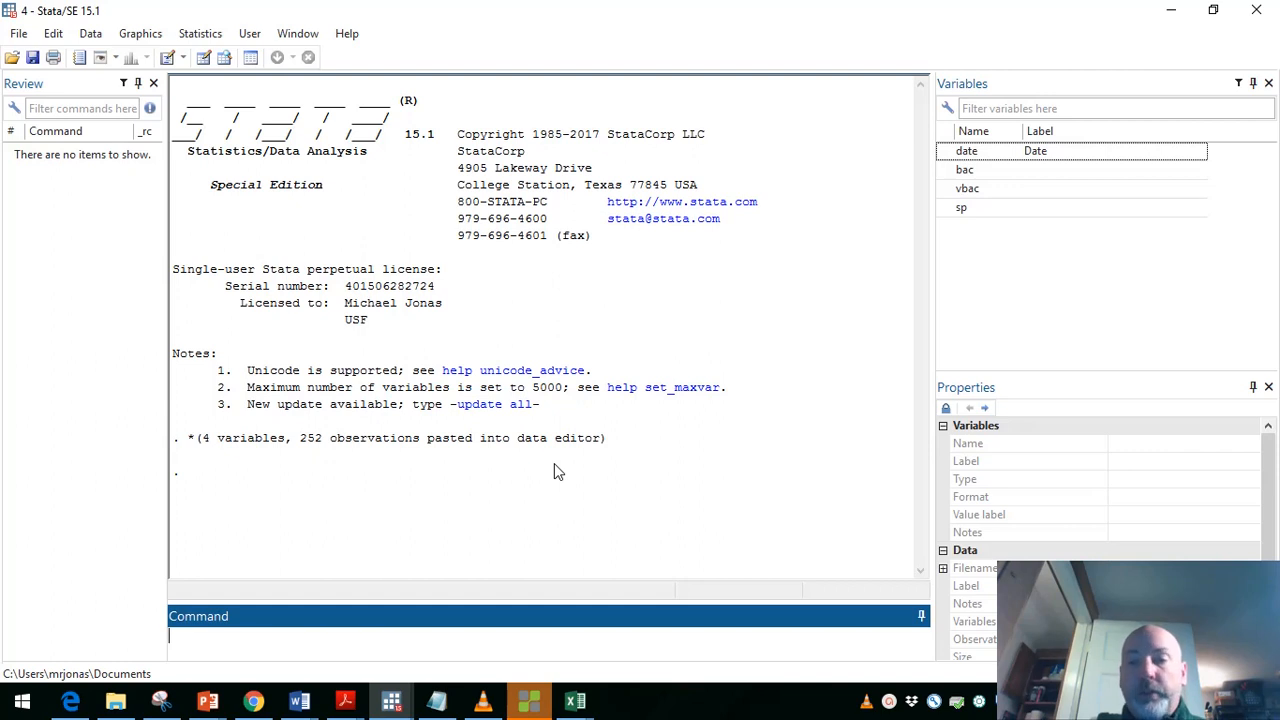
pyautogui.write('ge')
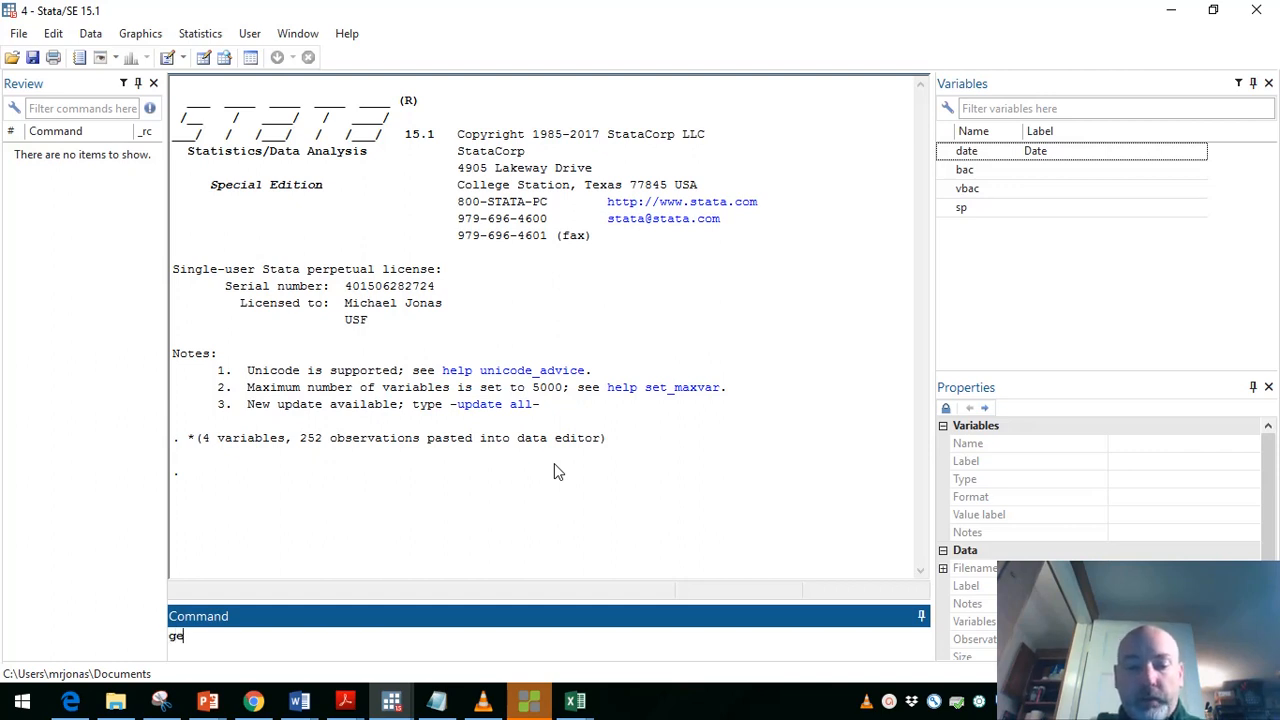
pyautogui.write('n t')
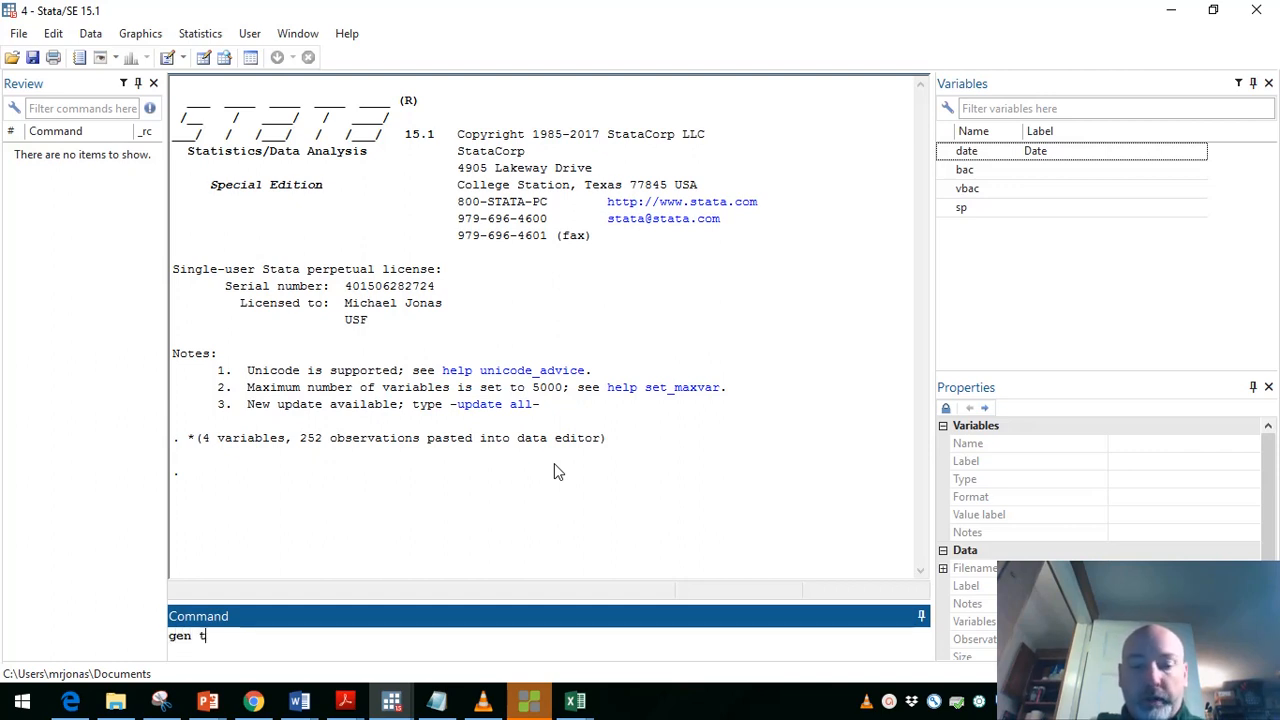
pyautogui.write('rend=')
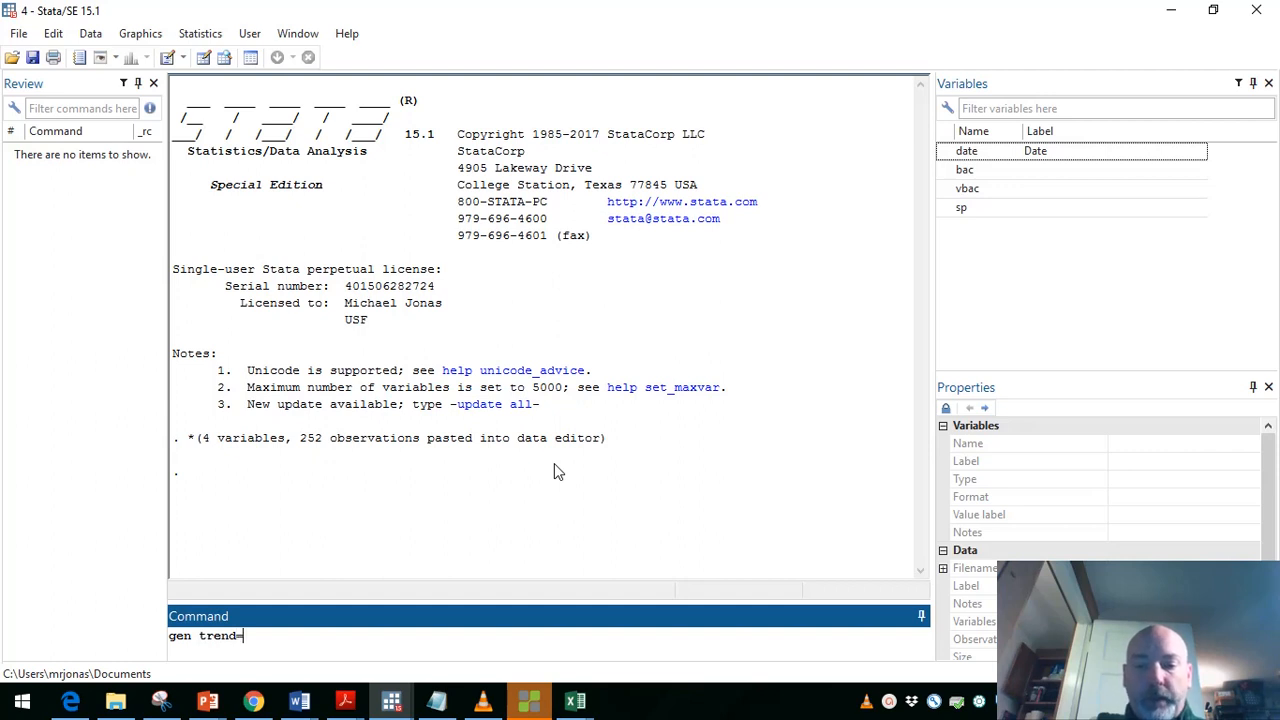
pyautogui.write('_n')
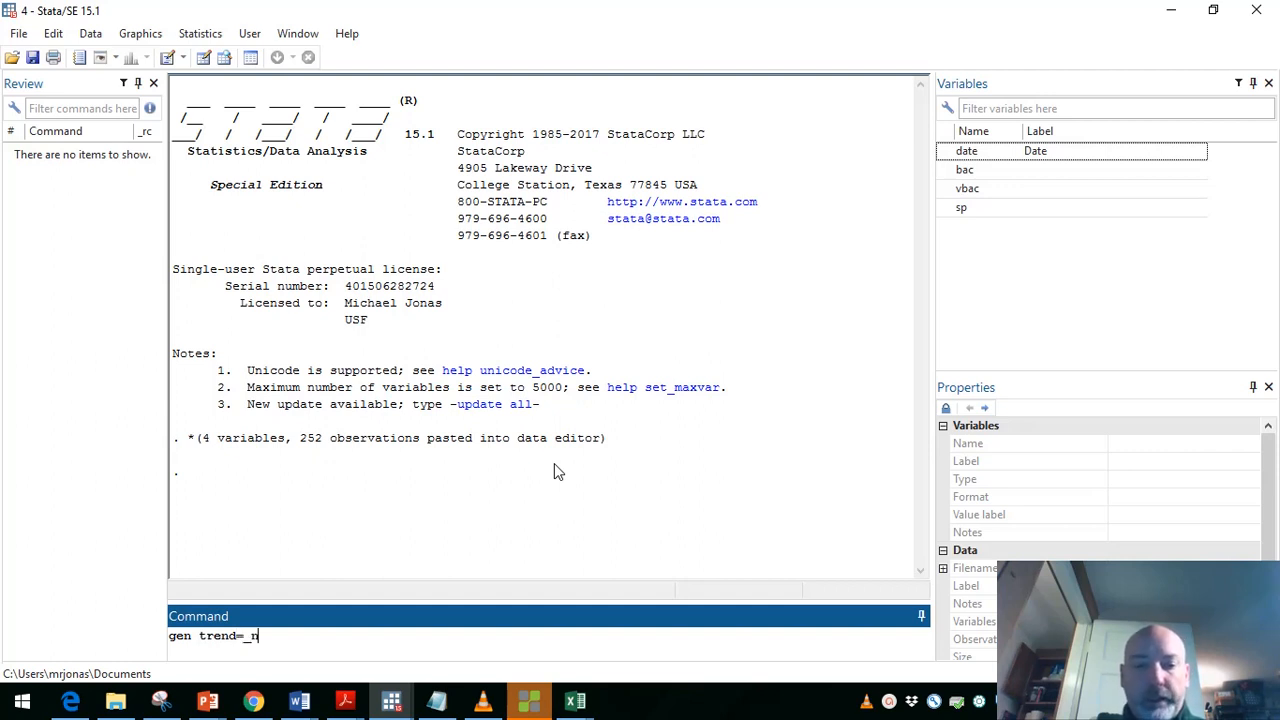
pyautogui.press('Return')
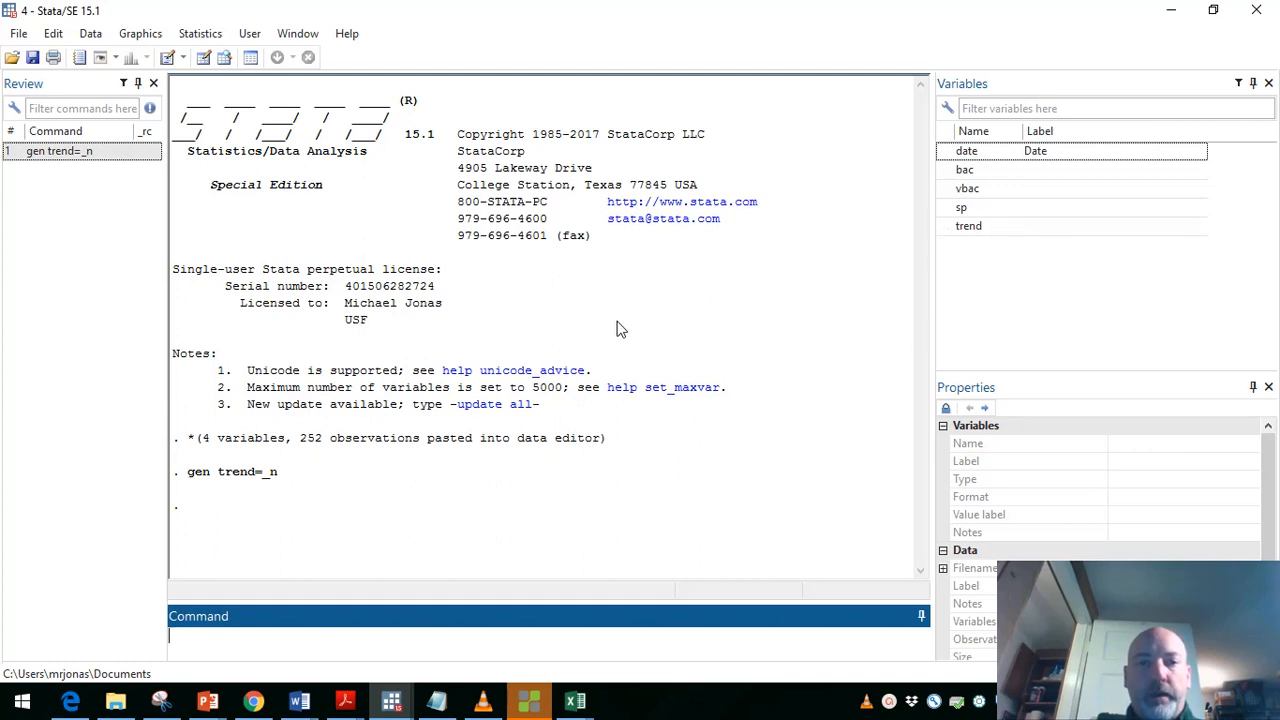
# Browse the dataset with the bro command to check the new trend variable, and close the data view.
pyautogui.write('bro')
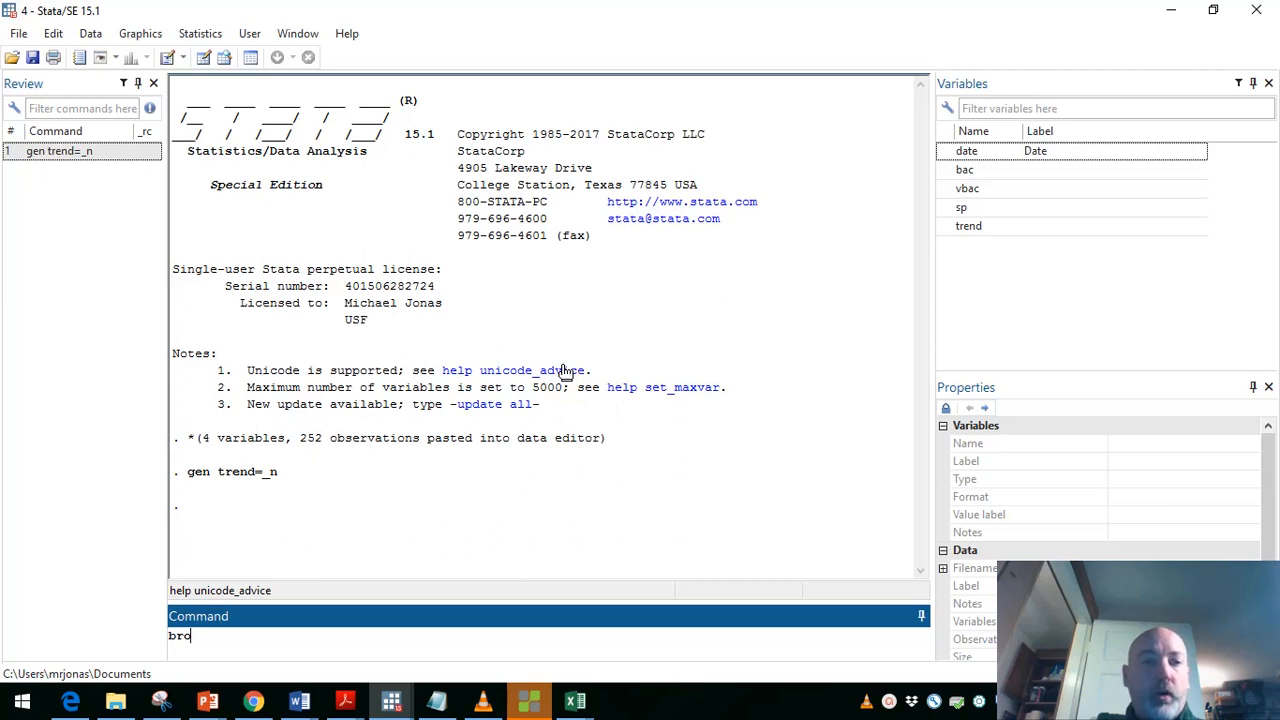
pyautogui.press('Return')
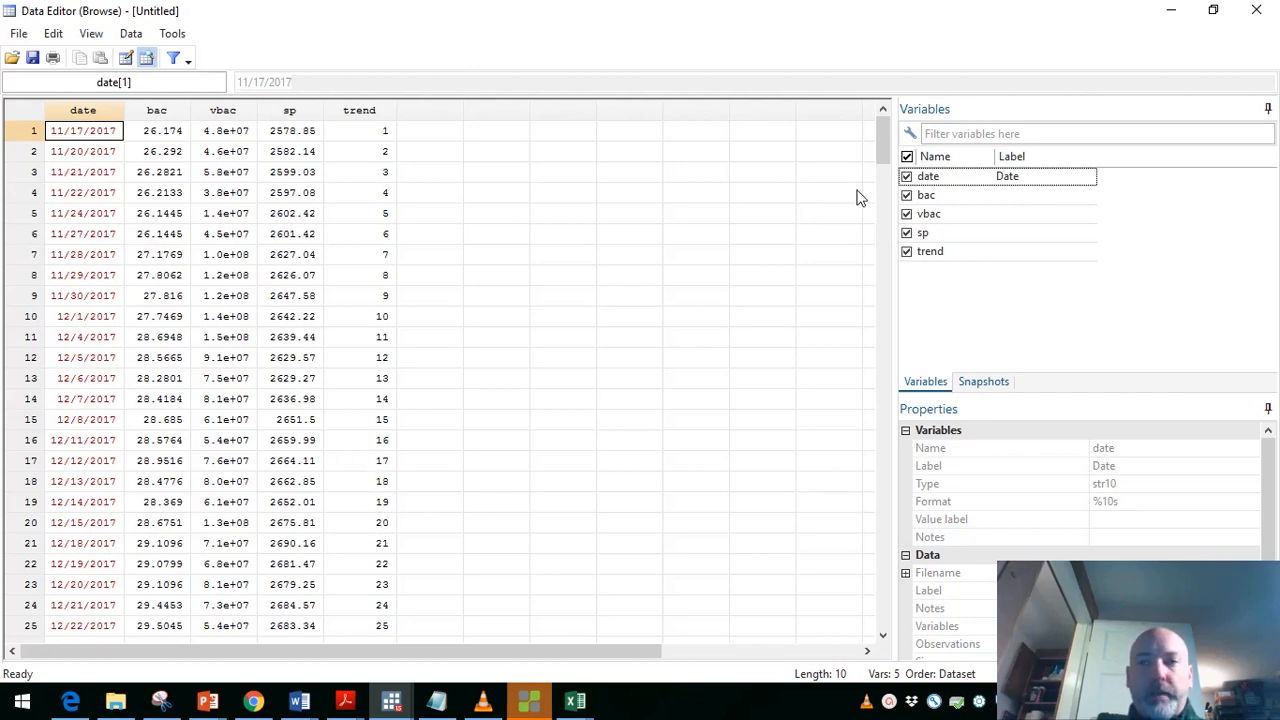
pyautogui.click(1258, 10)
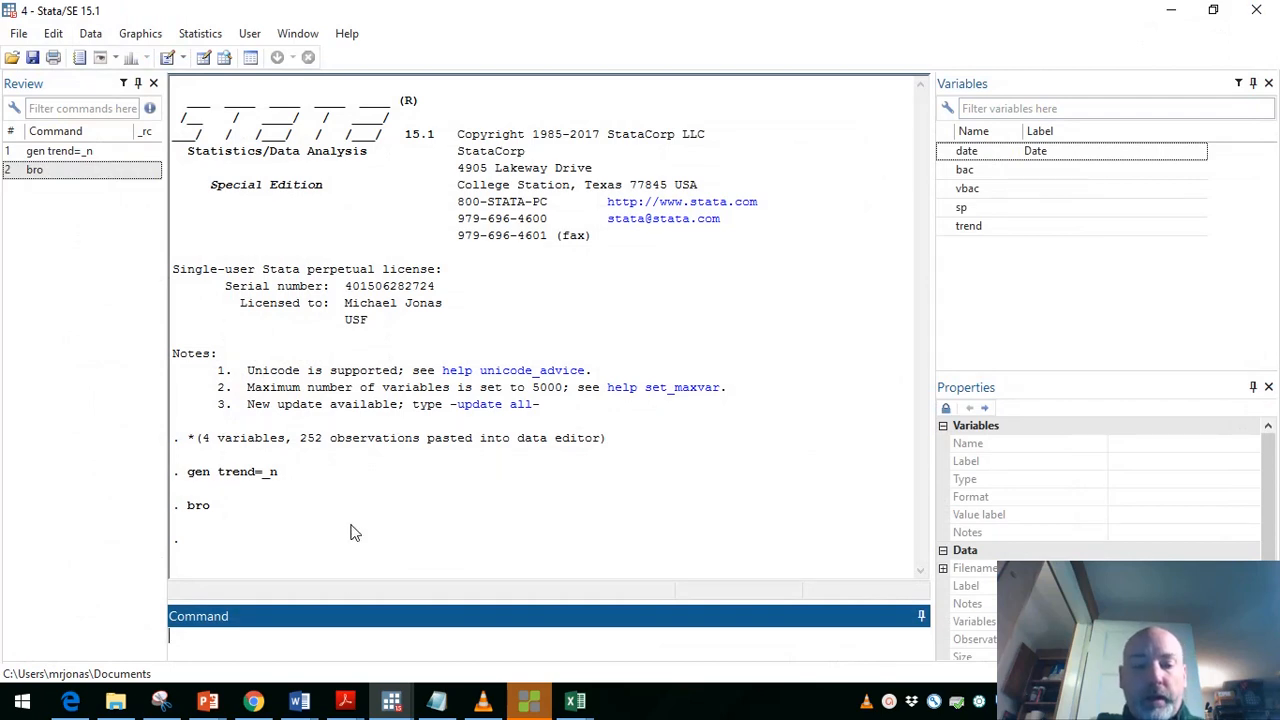
# Declare the dataset as time series with trend as the time variable, using tsset trend.
pyautogui.write('tsset')
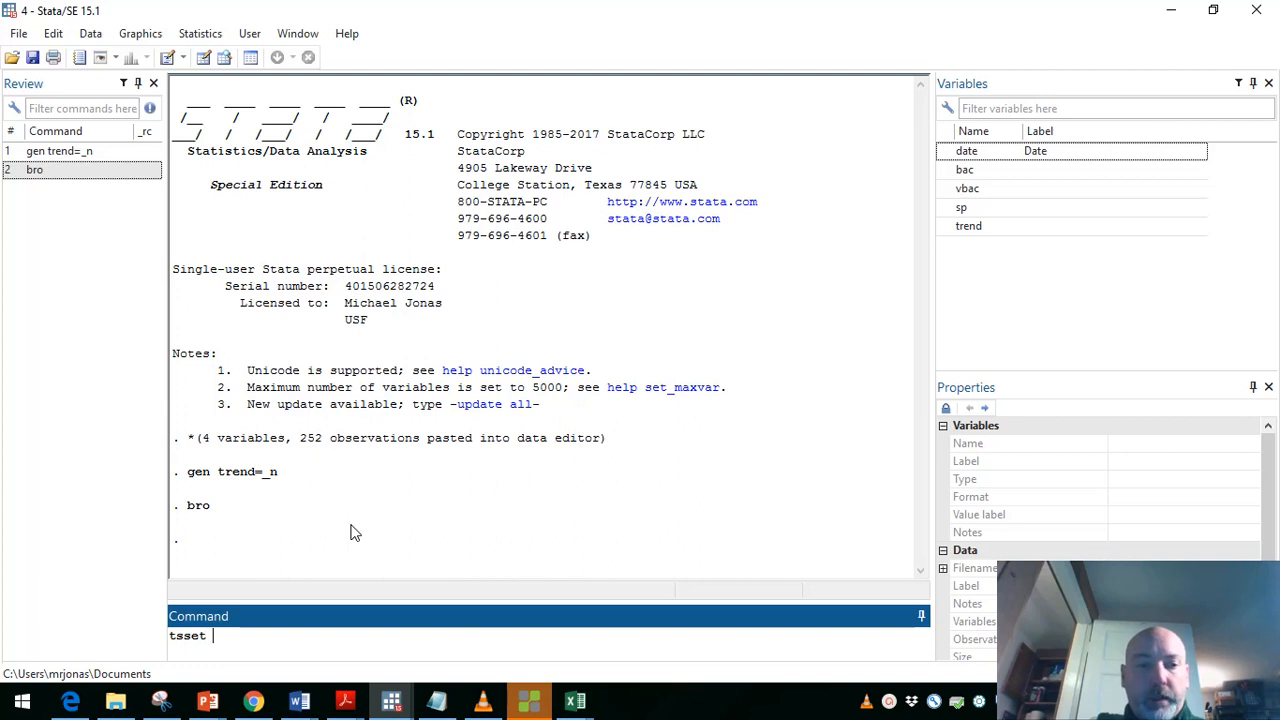
pyautogui.write(' trend')
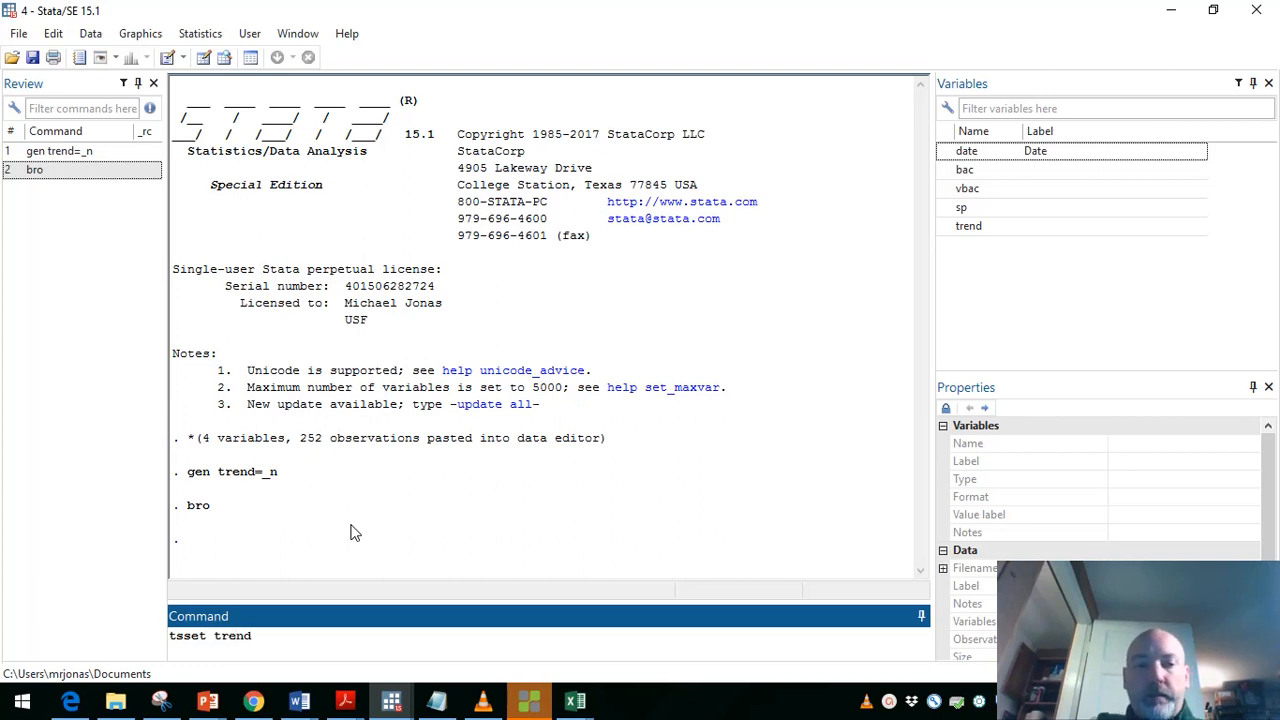
pyautogui.press('Return')
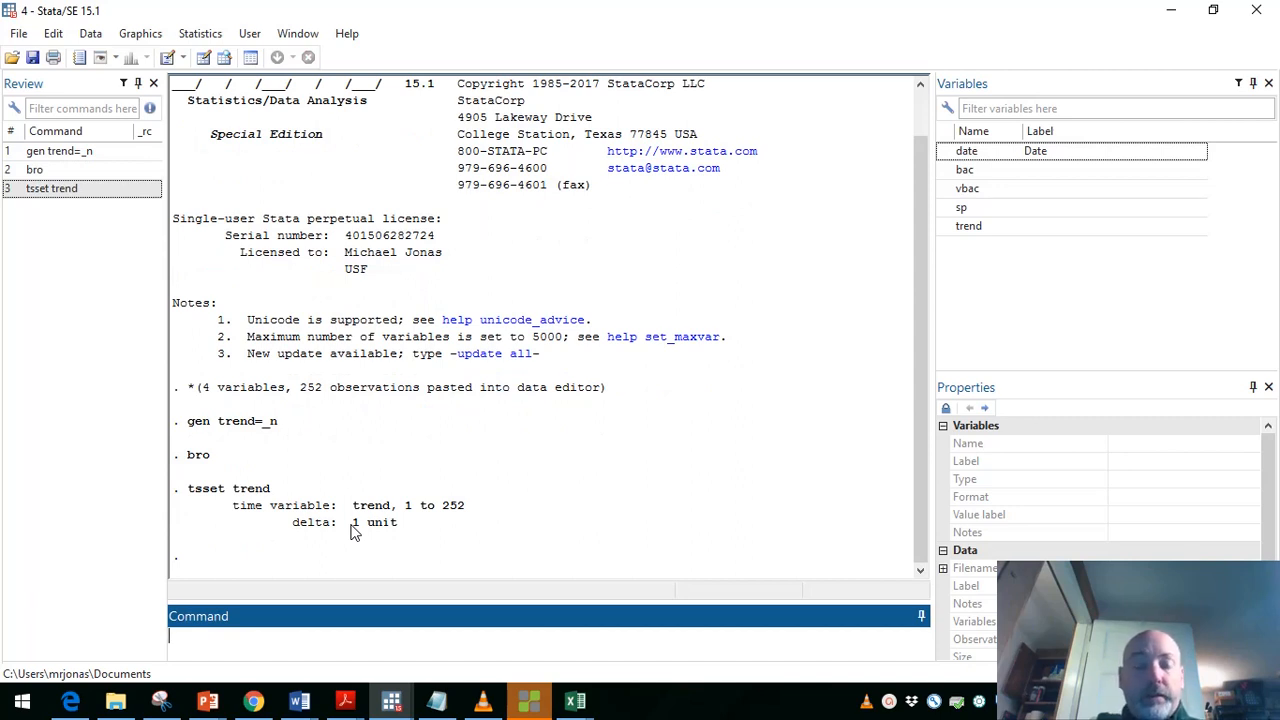
# Plot the Bank of America price series over time with tsline bac, and close the graph window.
pyautogui.write('tsline')
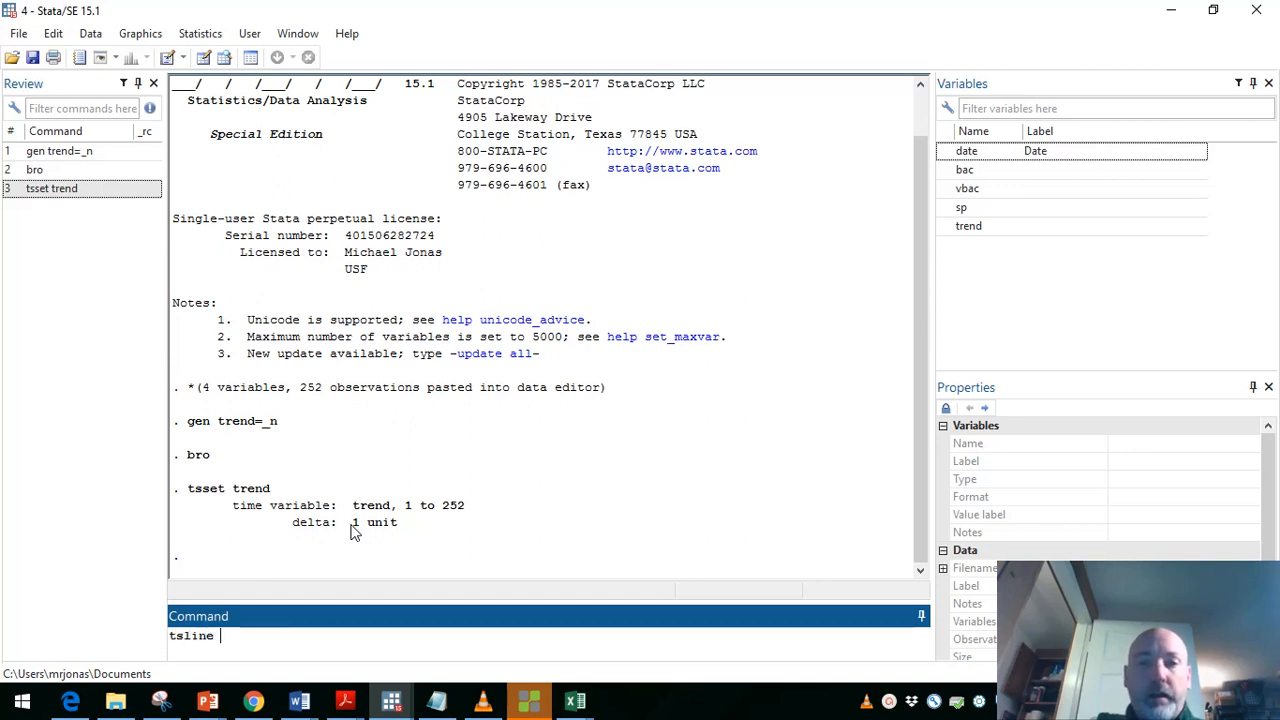
pyautogui.write('c')
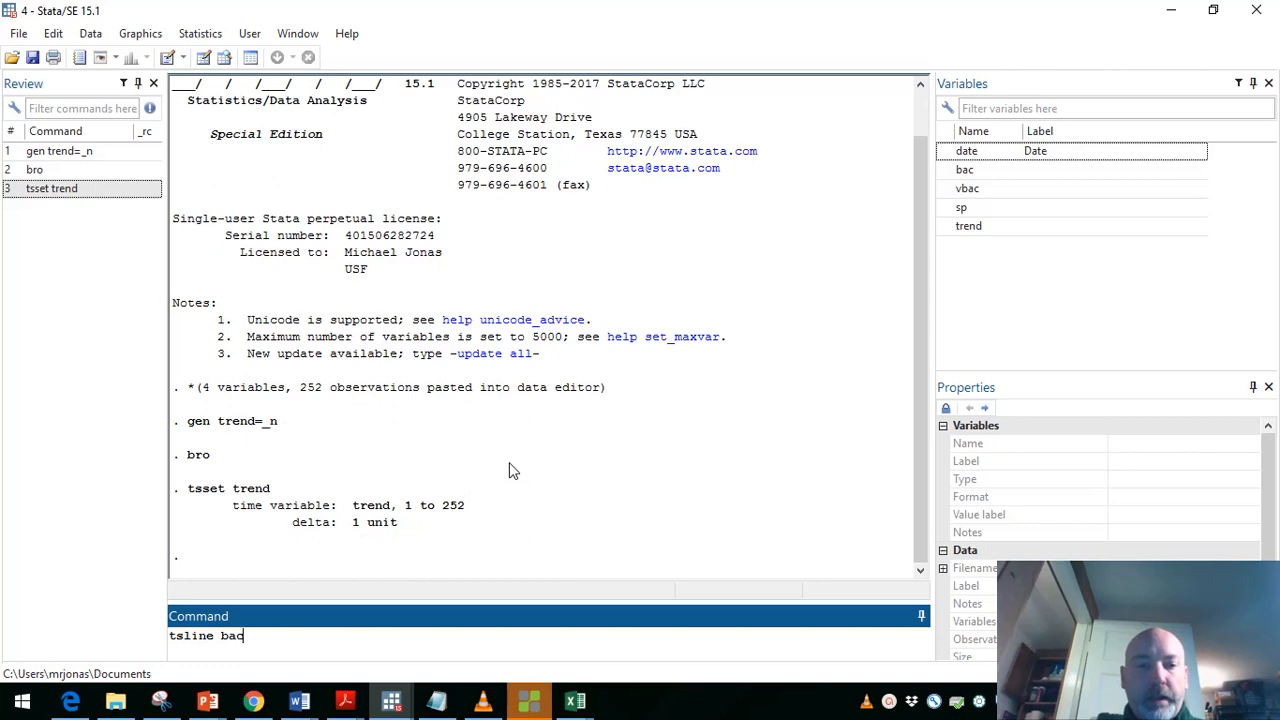
pyautogui.press('Return')
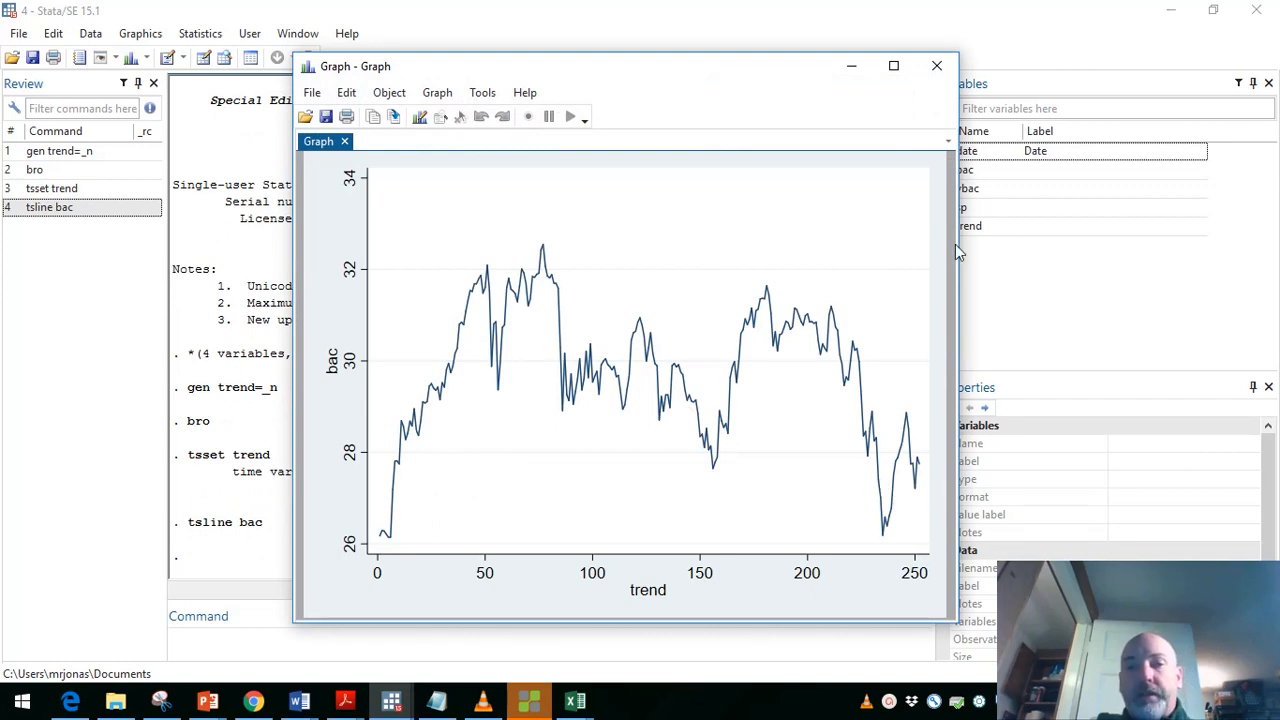
pyautogui.click(938, 67)
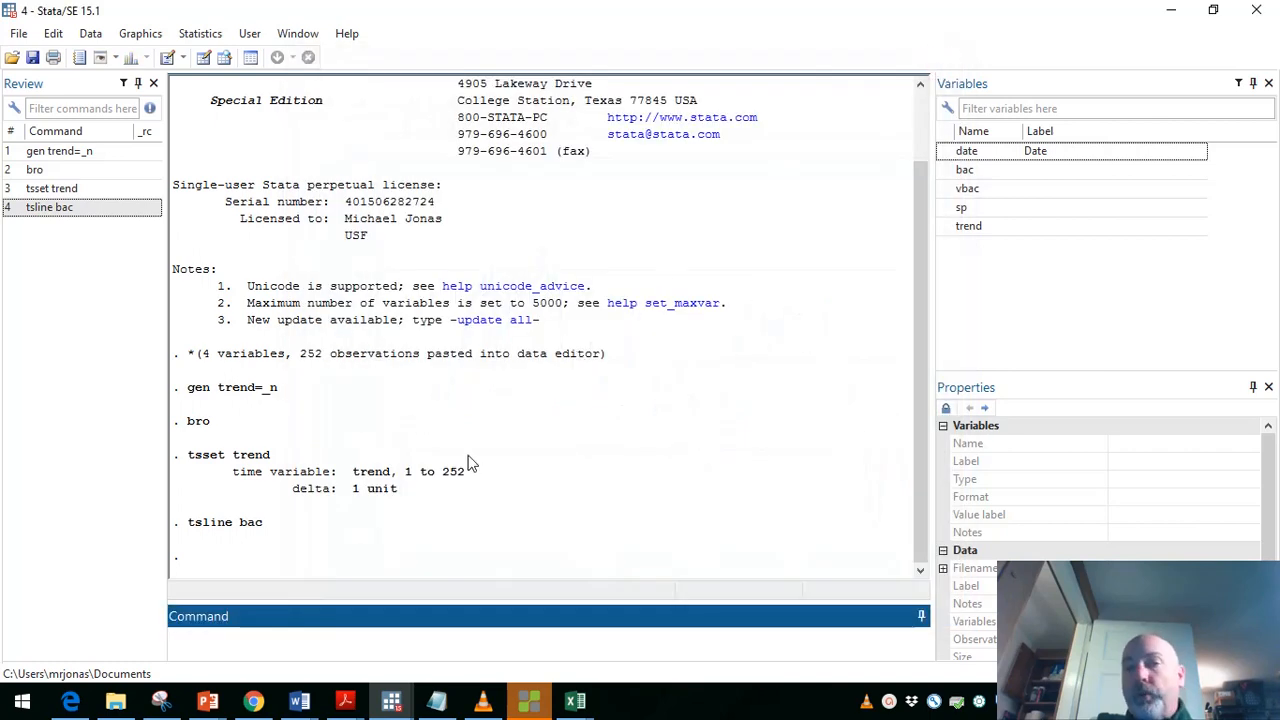